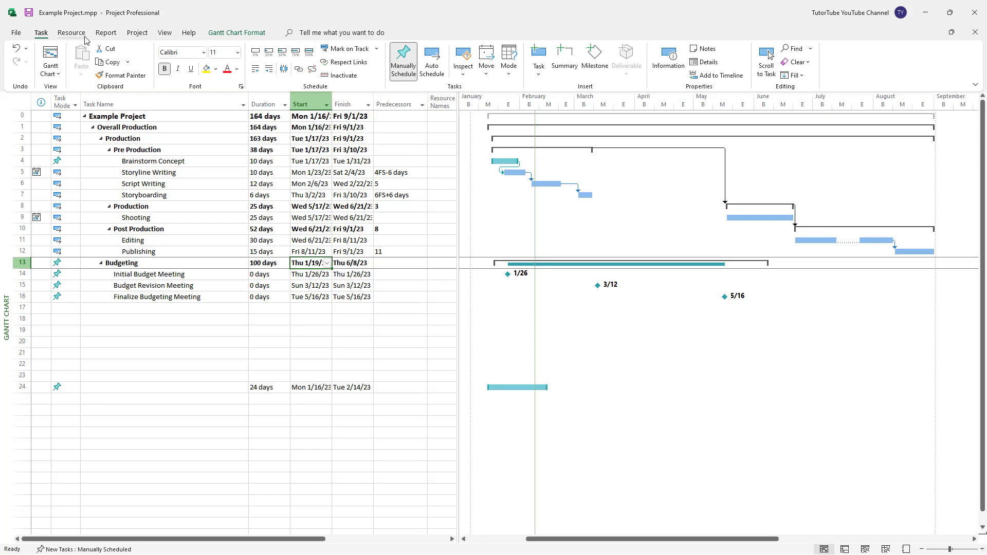
Step: Open the Resource Sheet and examine the standard and overtime rates of the work resources
click(165, 33)
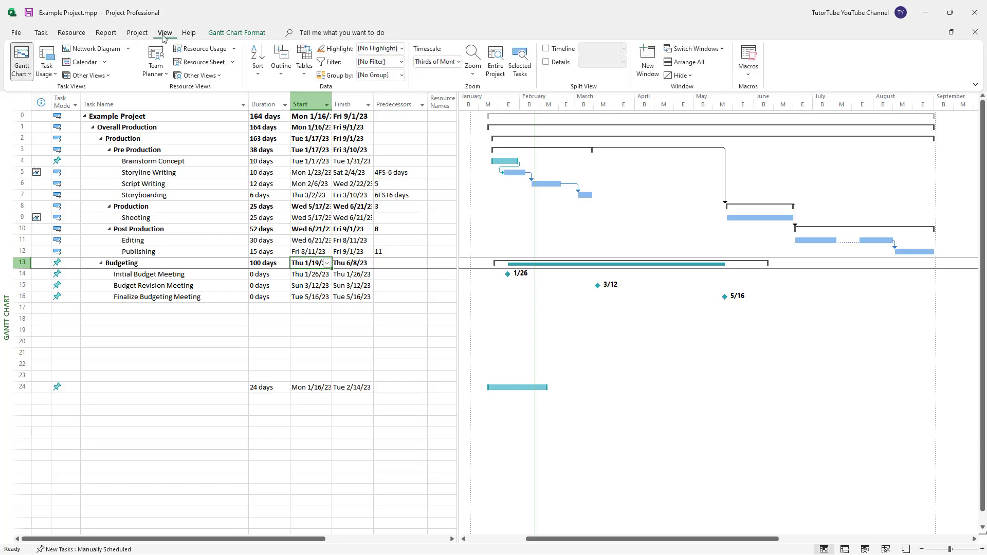
click(186, 62)
click(206, 142)
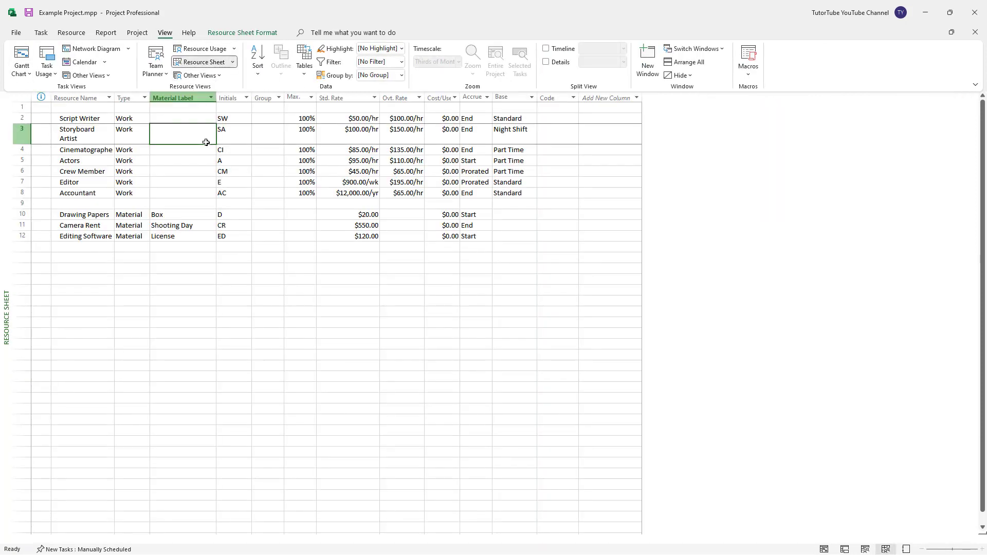
drag(360, 118, 419, 202)
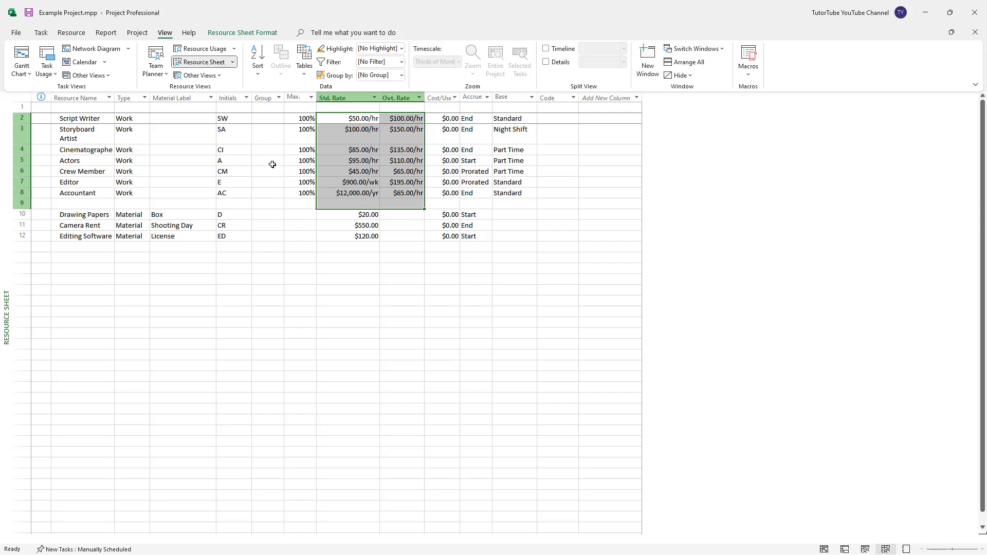
Step: Return to the Gantt Chart and show the Task Details Form for the Script Writing task
click(21, 60)
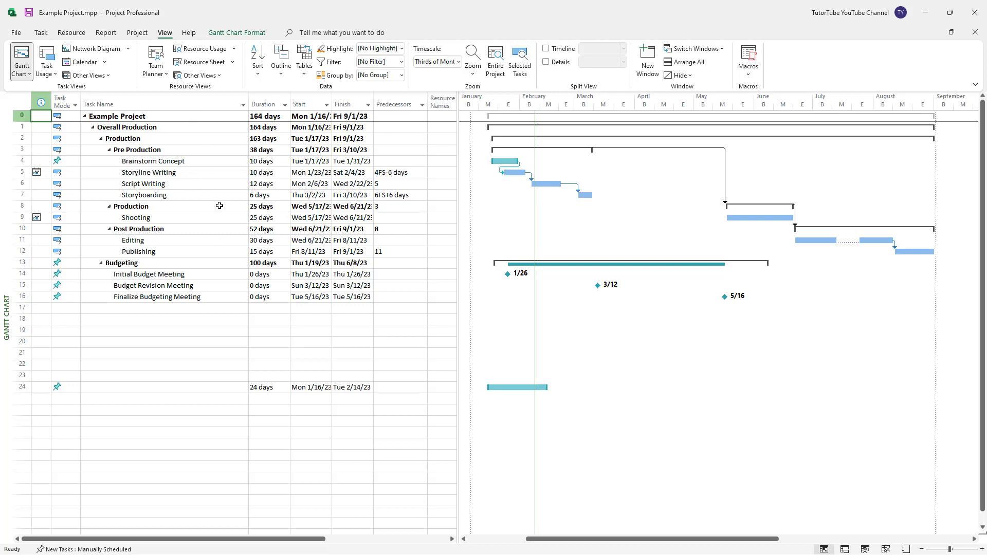
click(189, 162)
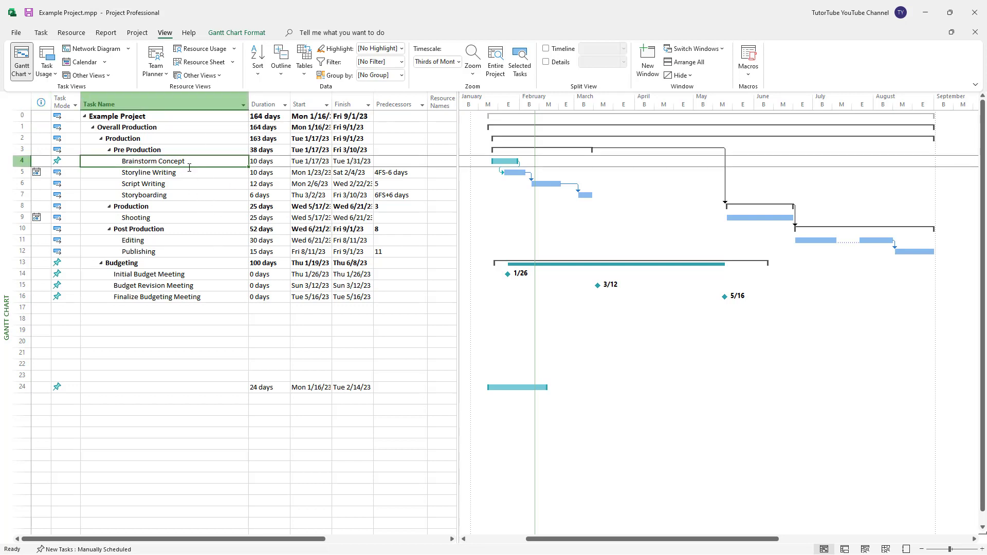
click(183, 184)
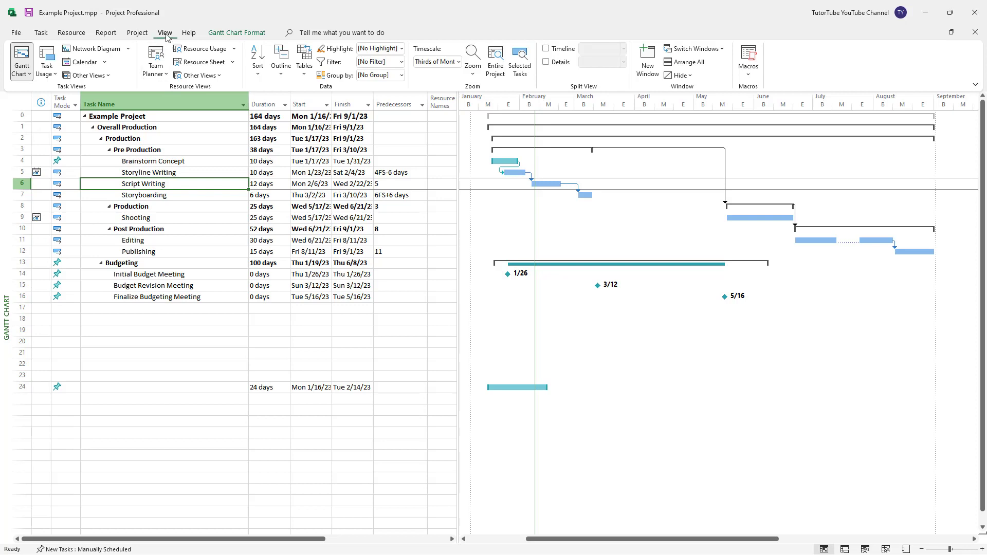
click(45, 34)
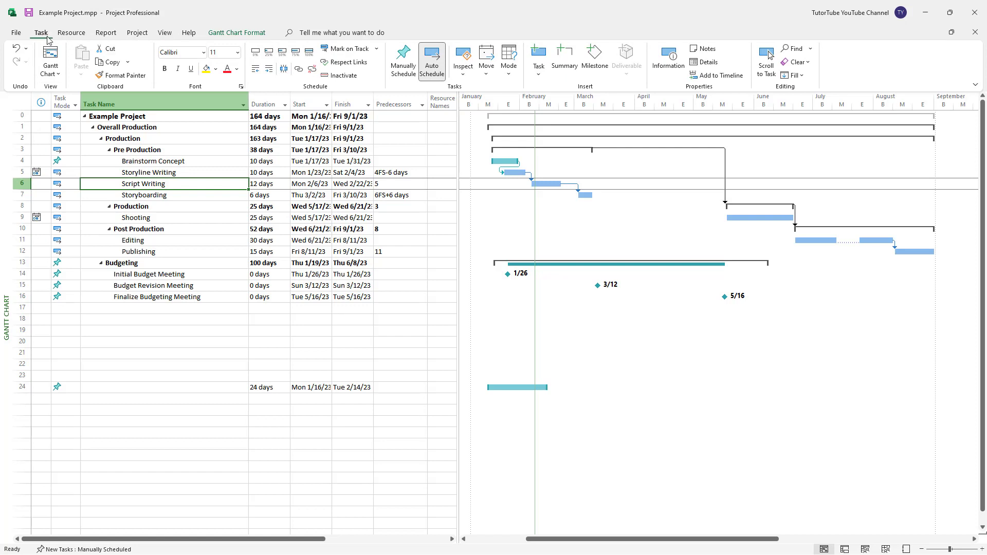
click(717, 67)
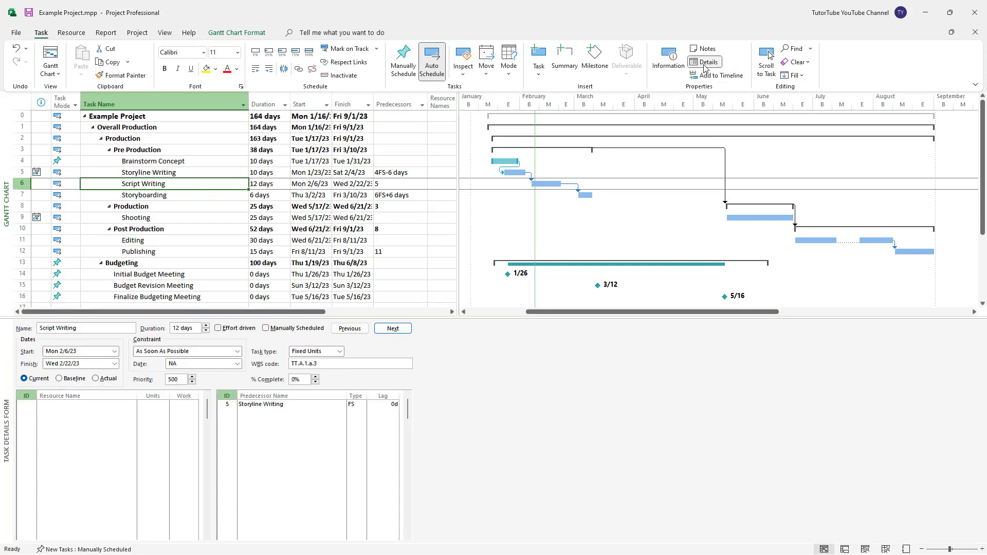
Step: Assign the Script Writer to the Brainstorm Concept task at 100% units with 8h of work
click(153, 195)
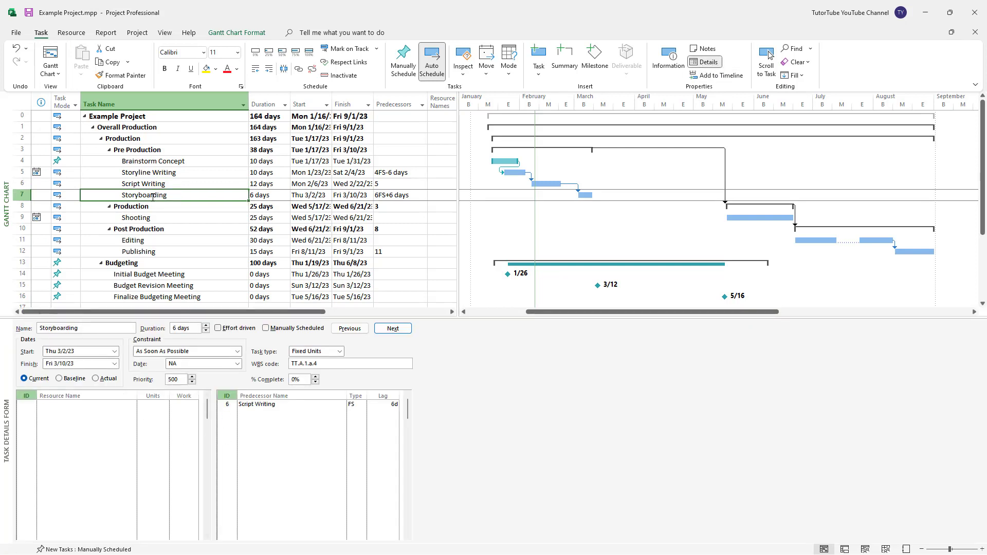
click(155, 161)
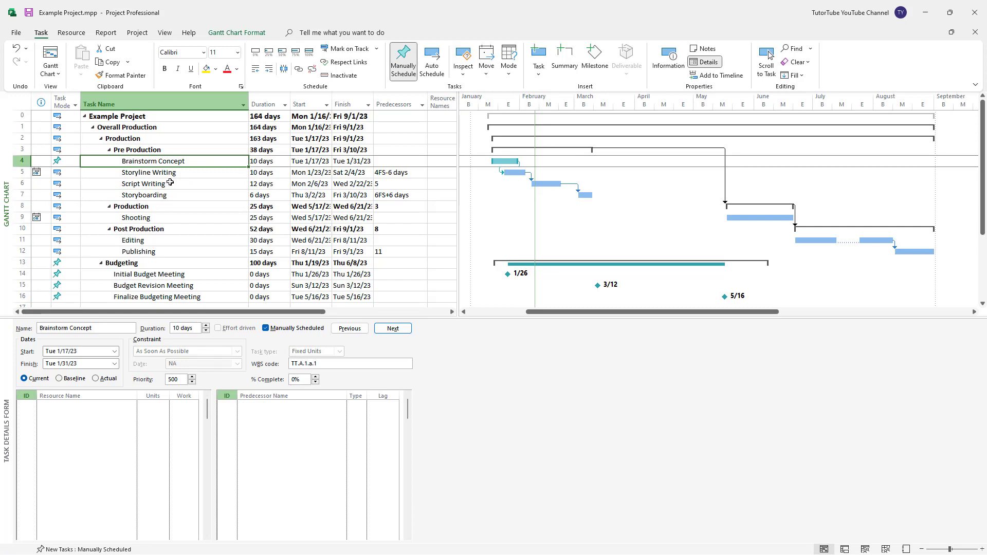
click(66, 405)
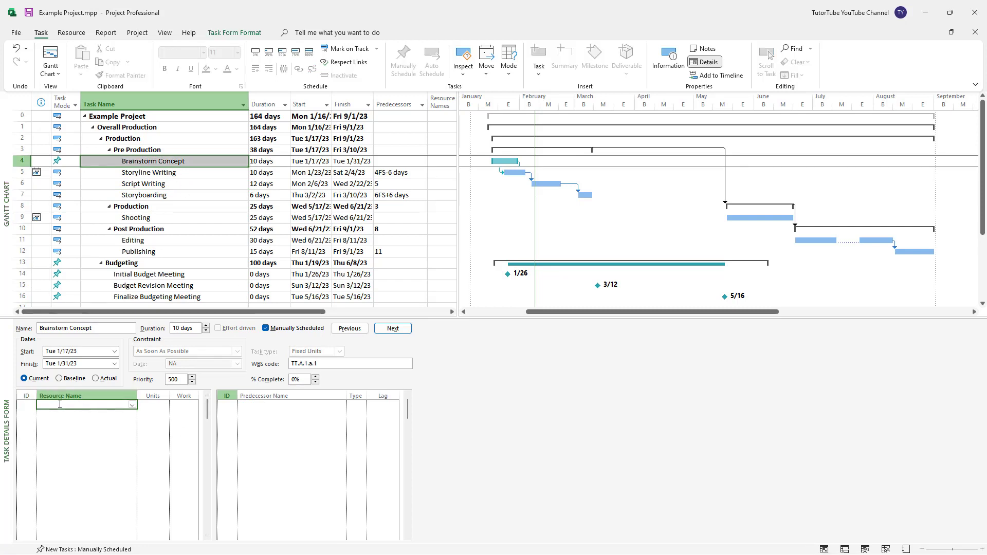
click(132, 405)
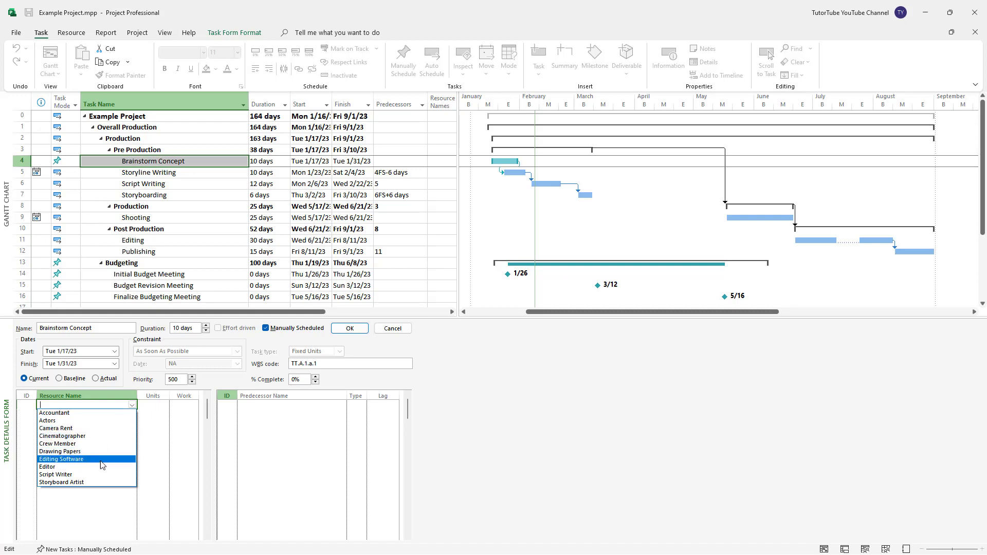
click(97, 474)
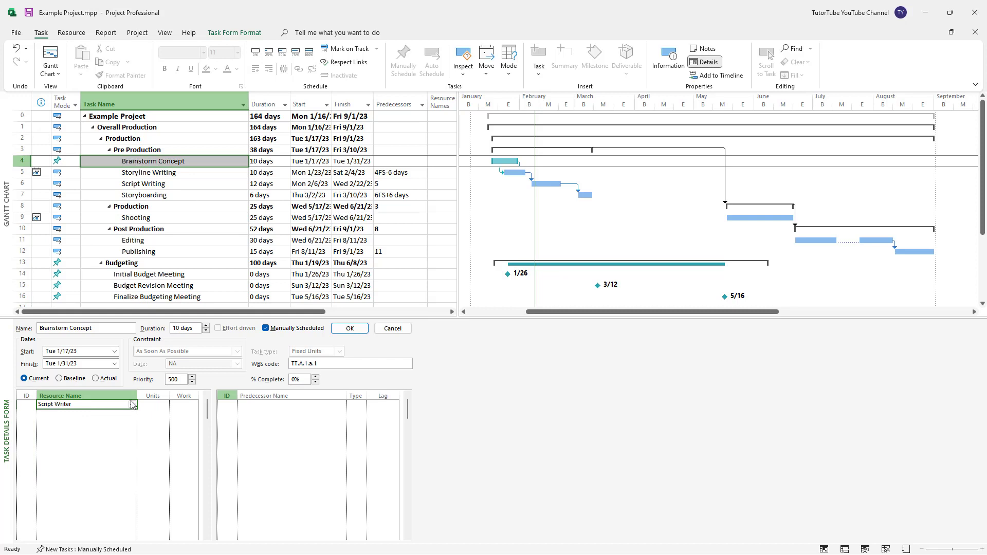
click(152, 405)
click(165, 405)
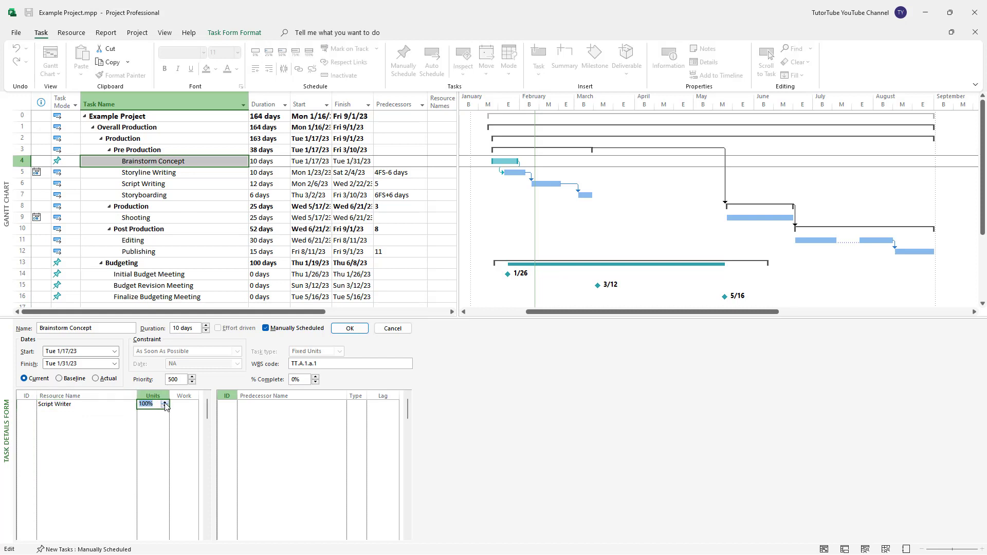
click(184, 405)
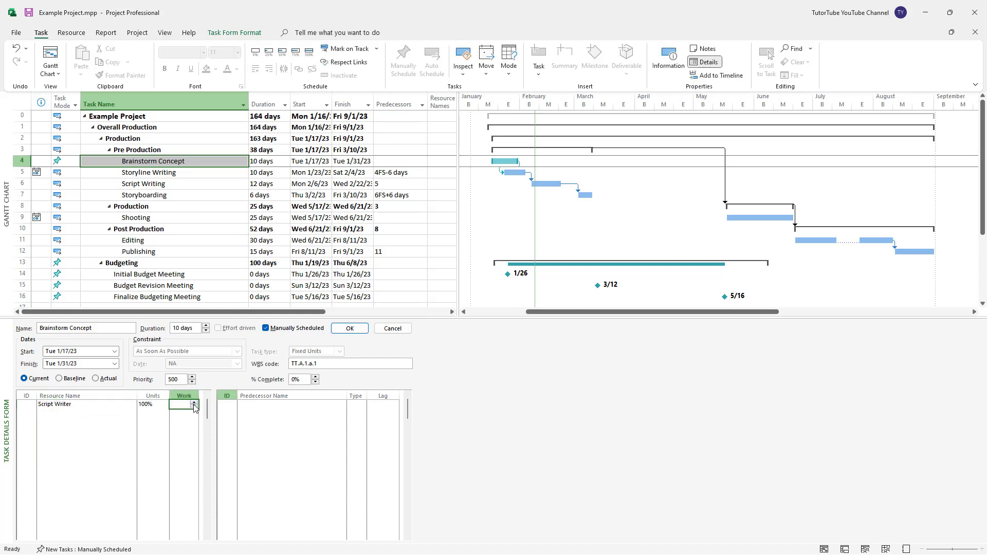
click(194, 406)
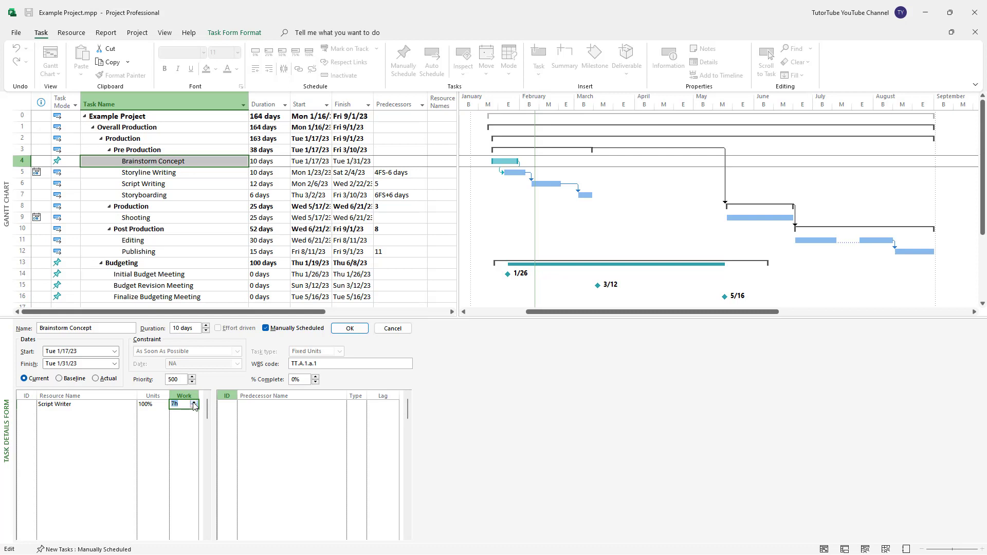
click(109, 412)
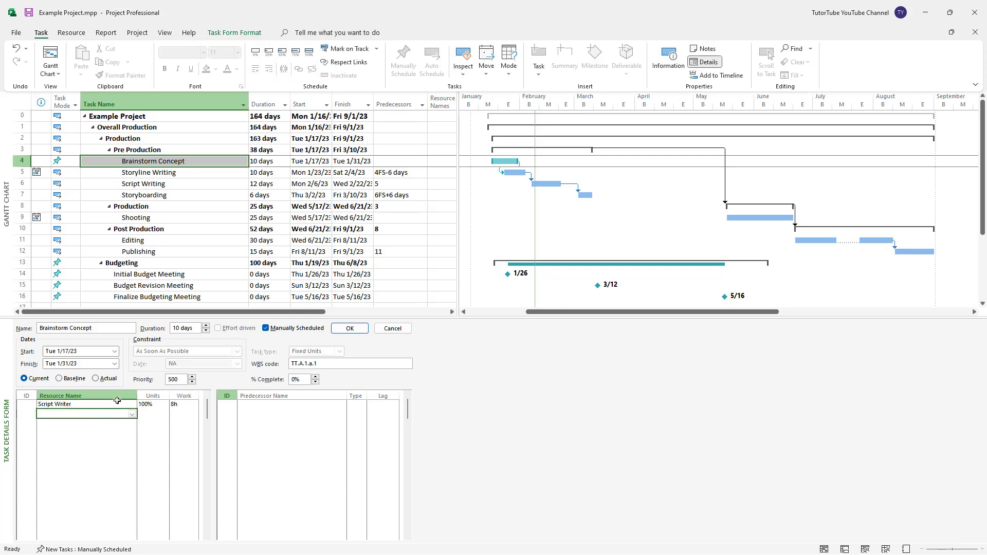
key(Return)
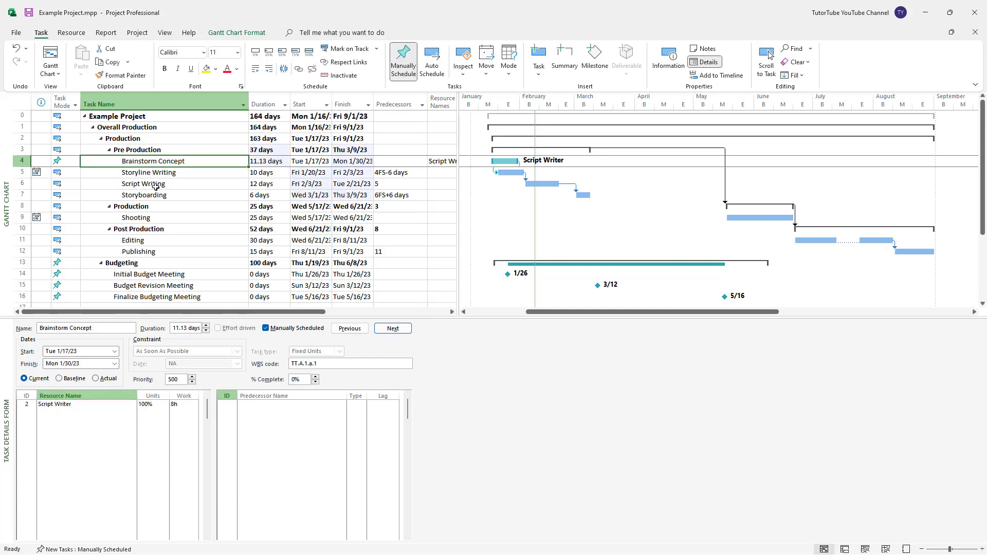
Step: Assign the Script Writer to the Storyline Writing task at 100% units with 16h of work
click(162, 174)
click(128, 405)
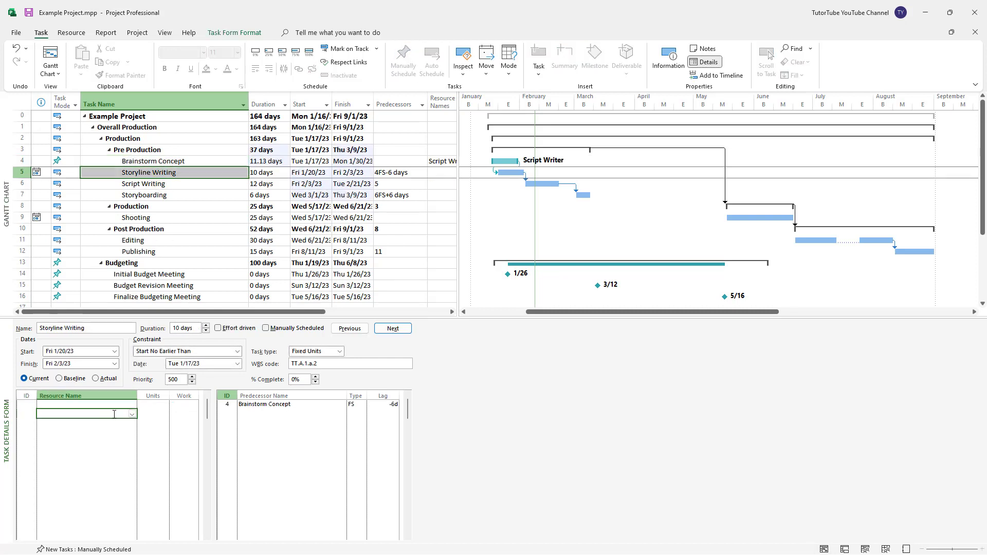
click(128, 405)
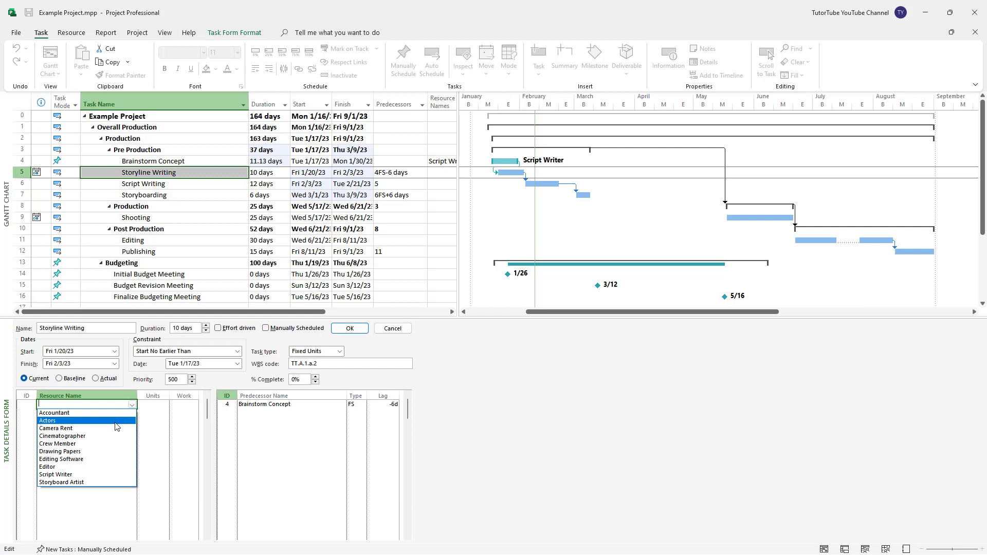
click(103, 474)
click(161, 404)
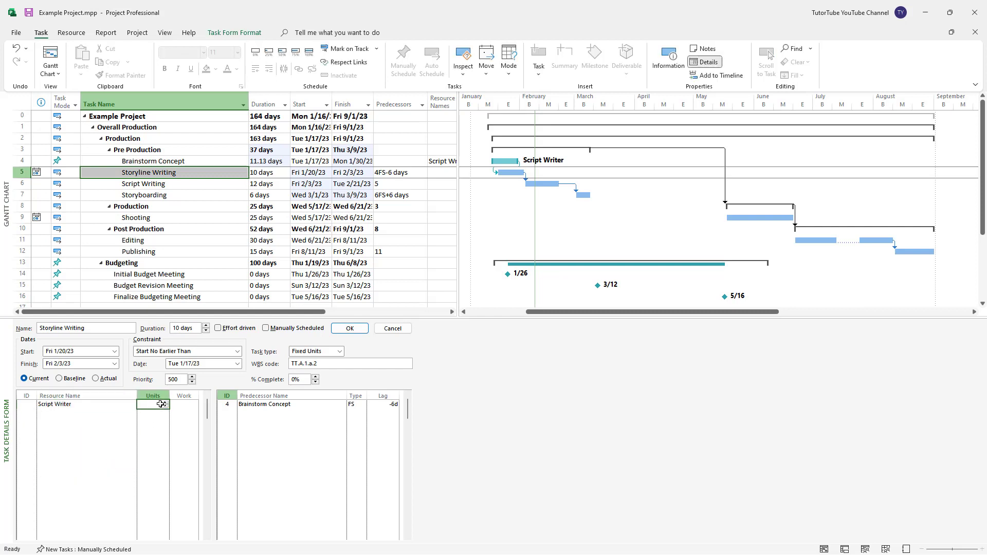
click(183, 404)
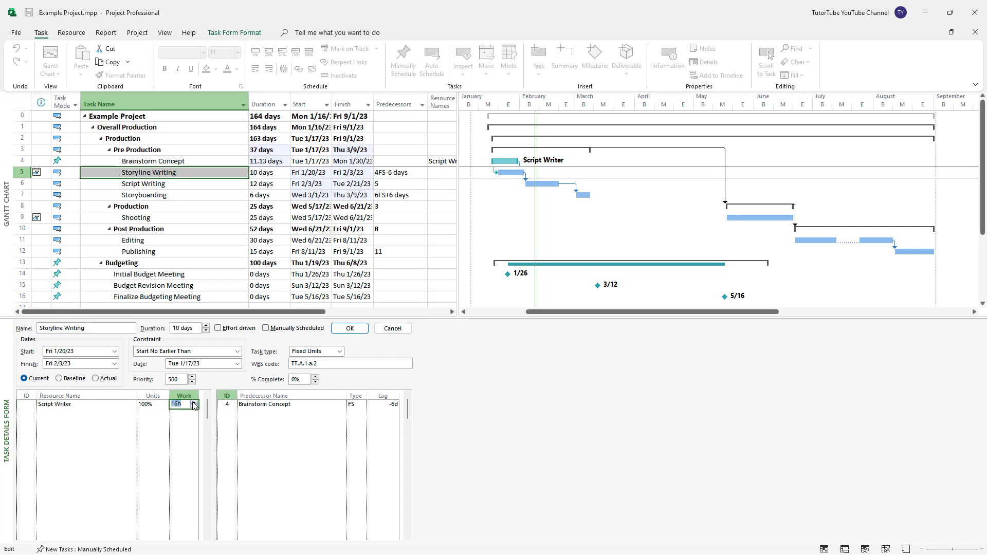
click(126, 183)
click(140, 186)
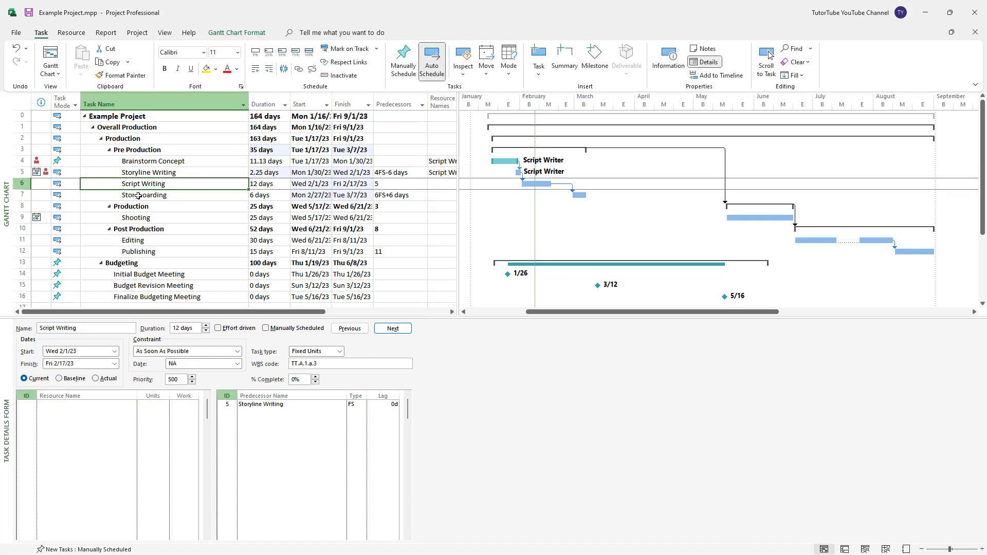
Step: Assign the Script Writer to the Script Writing task at 100% units with 8h of work
click(36, 161)
click(43, 169)
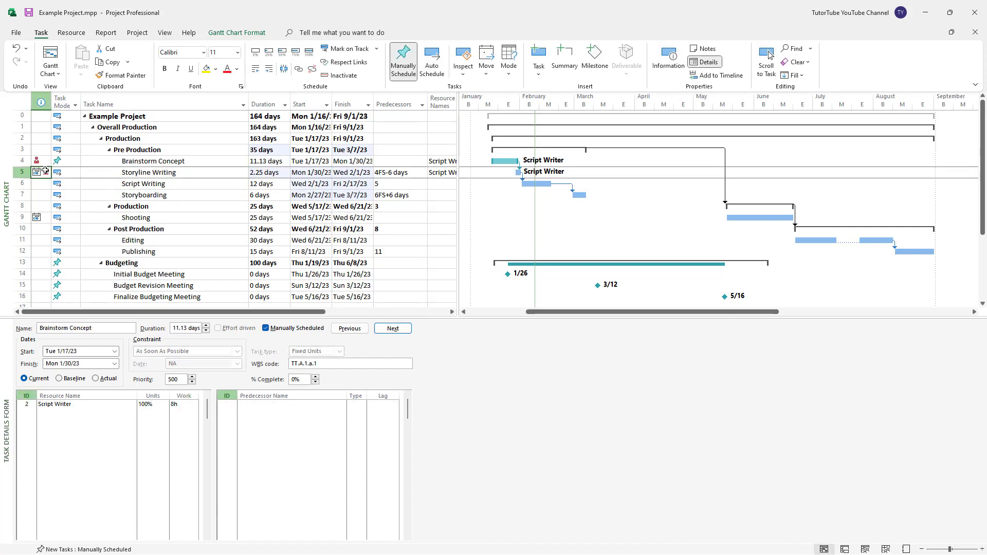
click(118, 184)
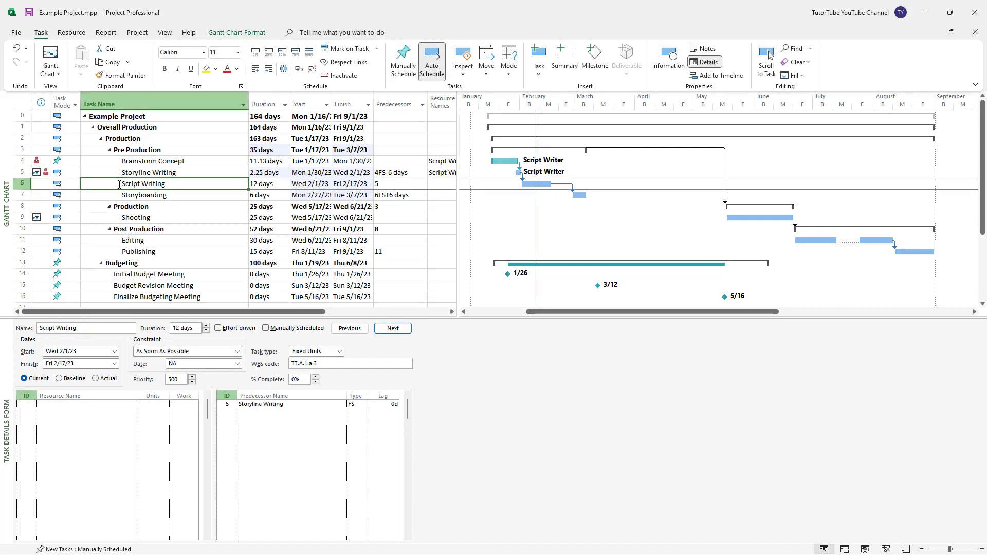
click(99, 412)
click(131, 404)
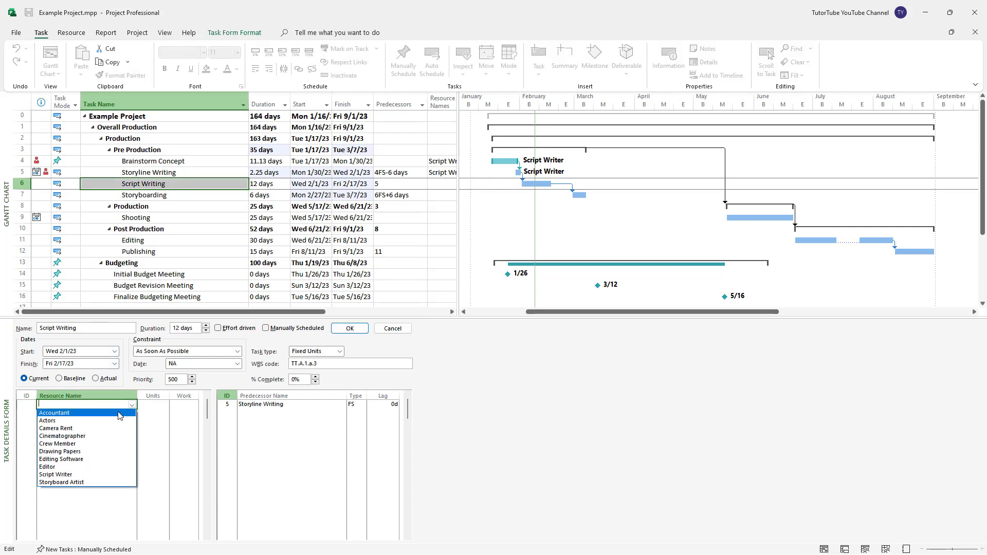
click(77, 474)
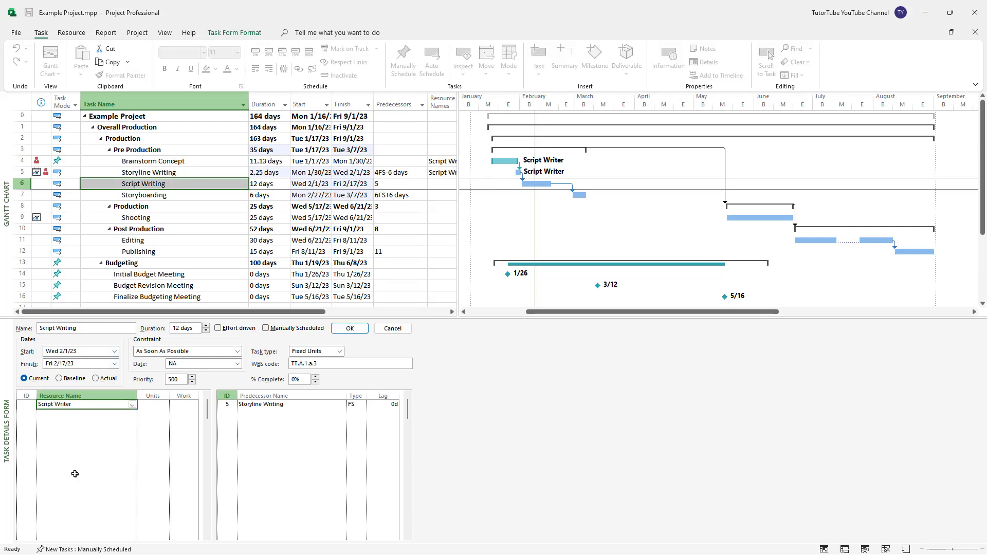
click(160, 406)
click(196, 407)
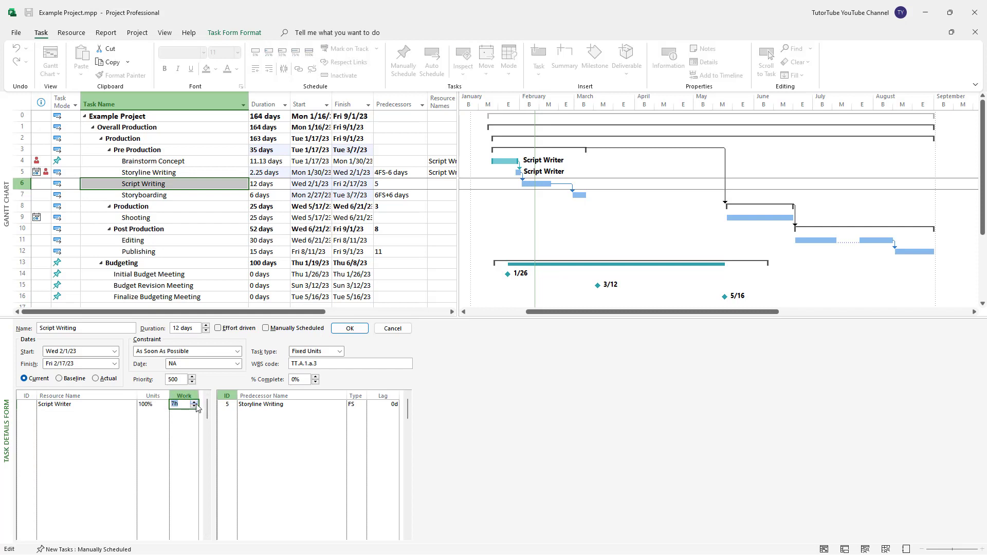
key(Return)
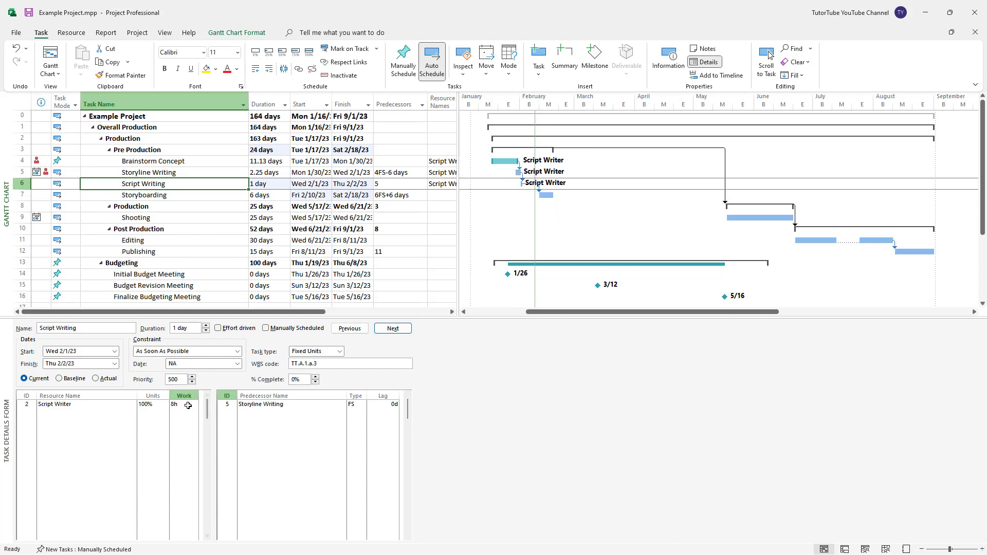
Step: Undo the Script Writer assignments on the Brainstorm Concept, Storyline Writing and Script Writing tasks
click(340, 417)
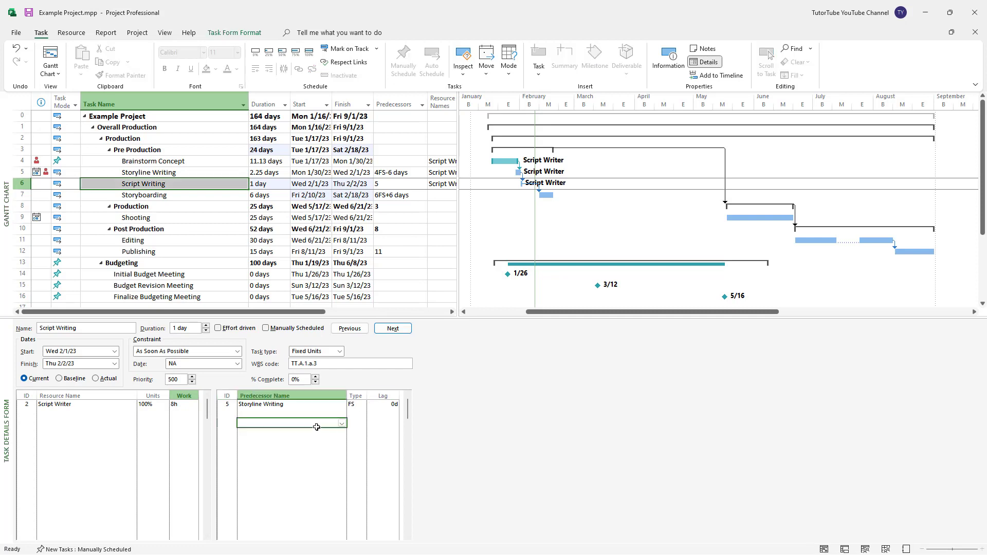
key(ctrl+z)
key(ctrl+z)
key(ctrl+z)
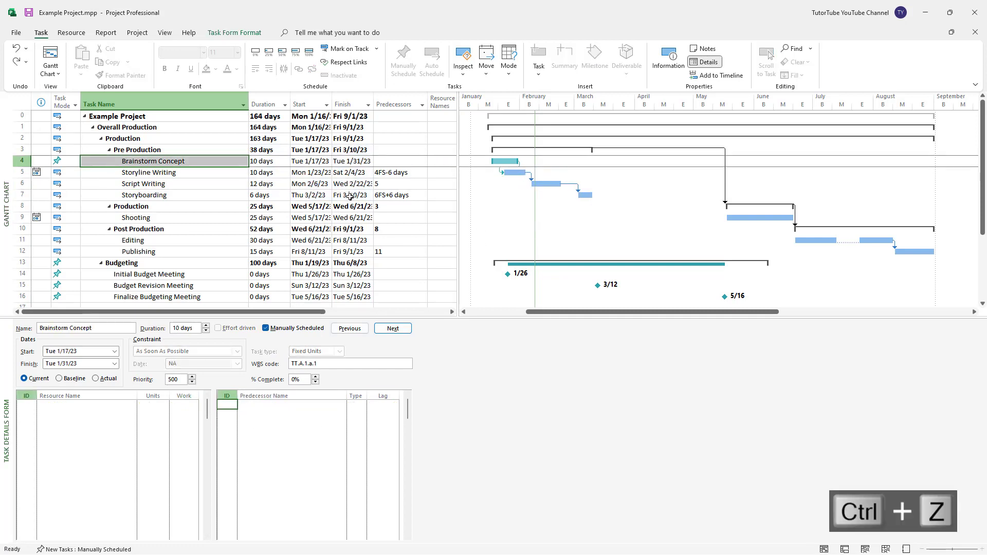
Step: Assign the Script Writer to the Brainstorm Concept task at 100% units without entering work hours
click(165, 193)
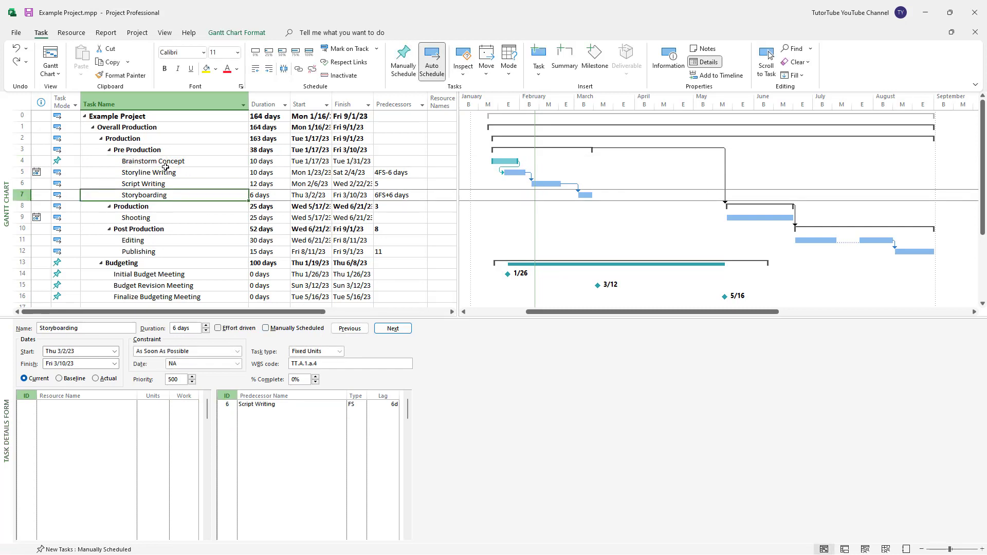
click(163, 162)
click(103, 406)
click(131, 406)
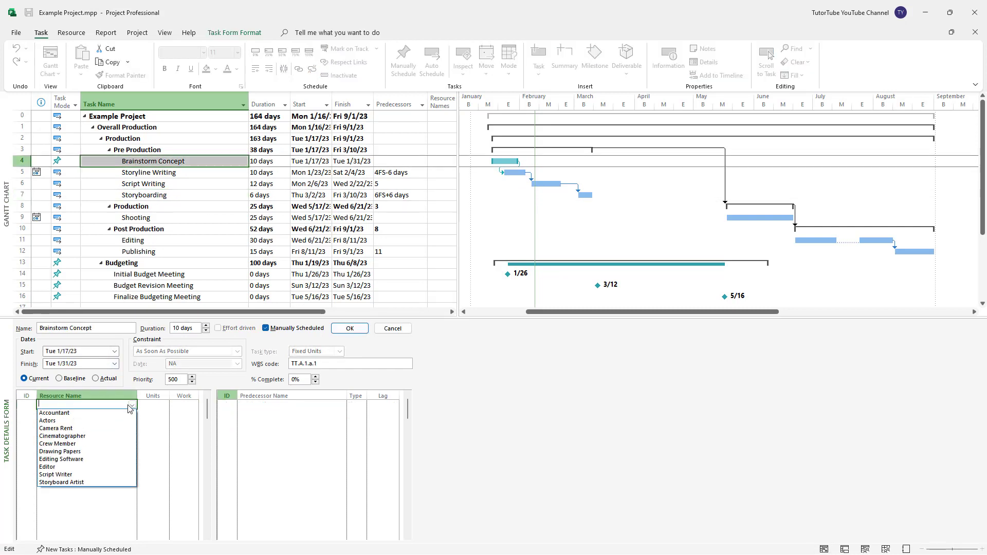
click(79, 474)
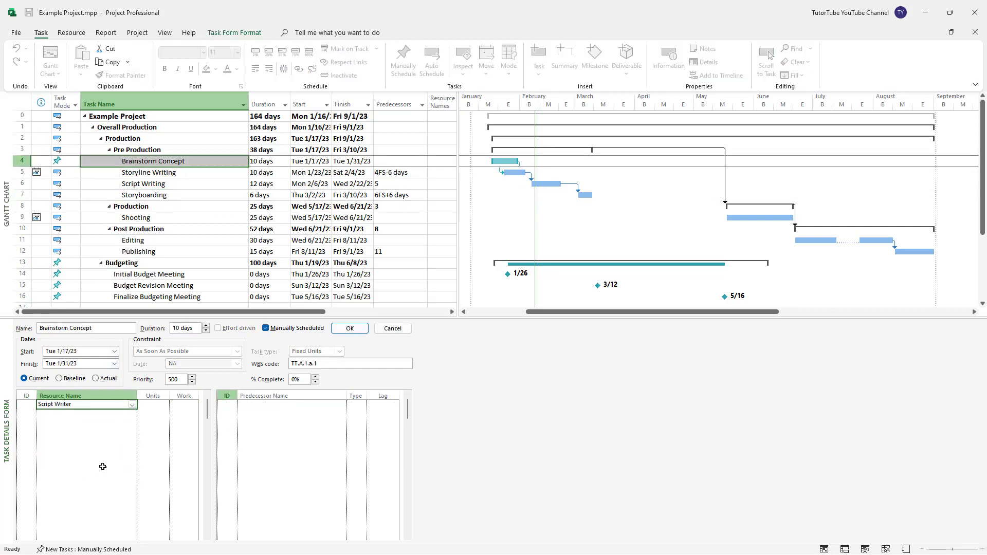
click(152, 406)
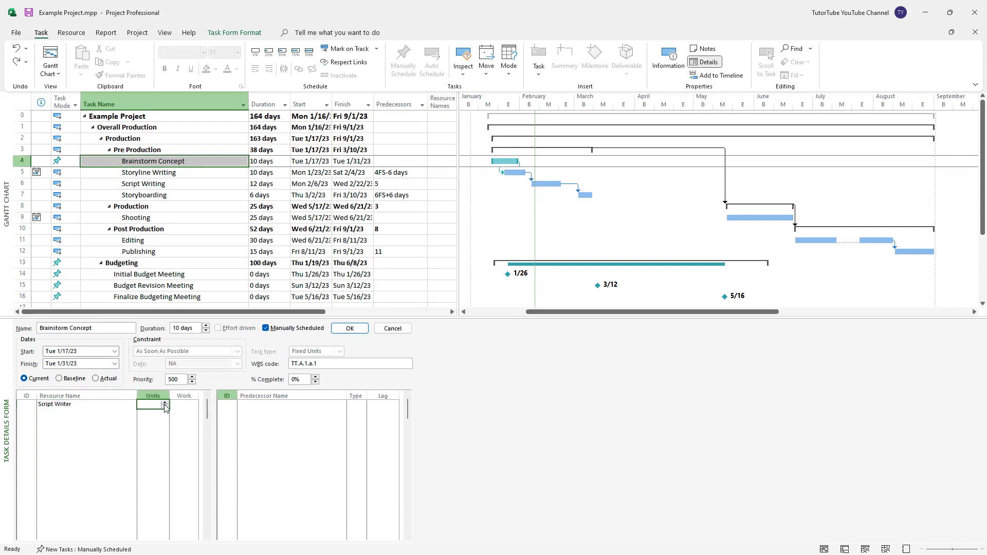
click(164, 405)
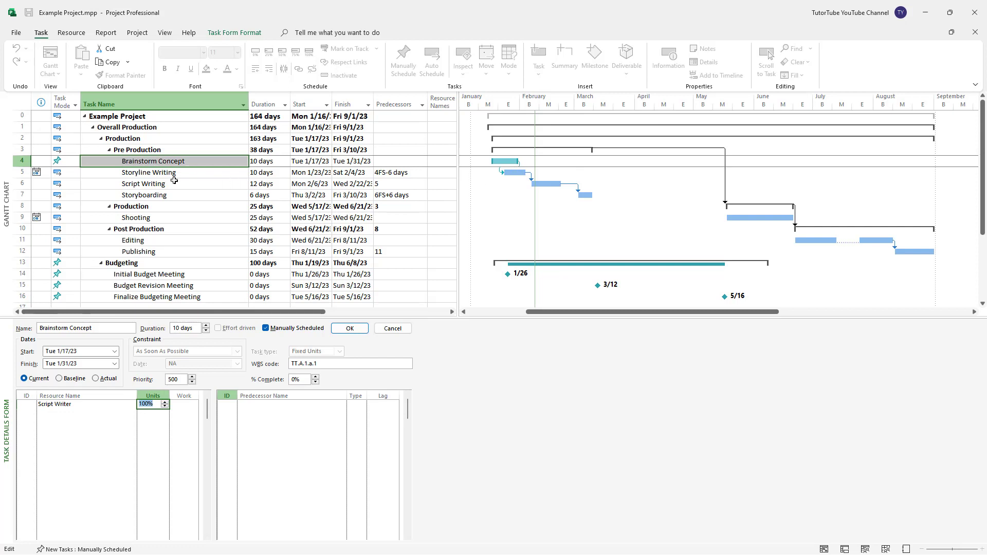
key(Return)
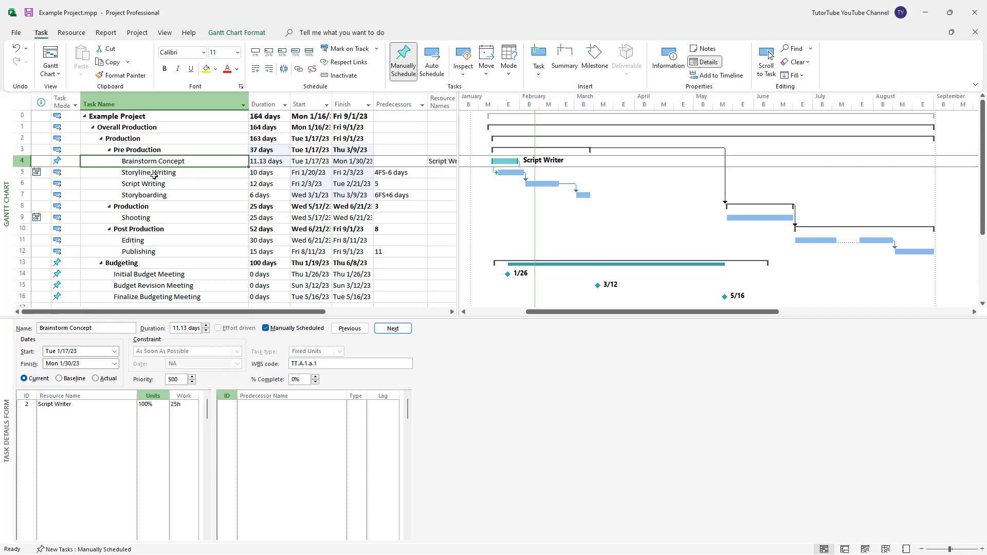
Step: Assign the Script Writer to the Storyline Writing task at 100% units without entering work hours
click(155, 173)
click(118, 403)
click(132, 405)
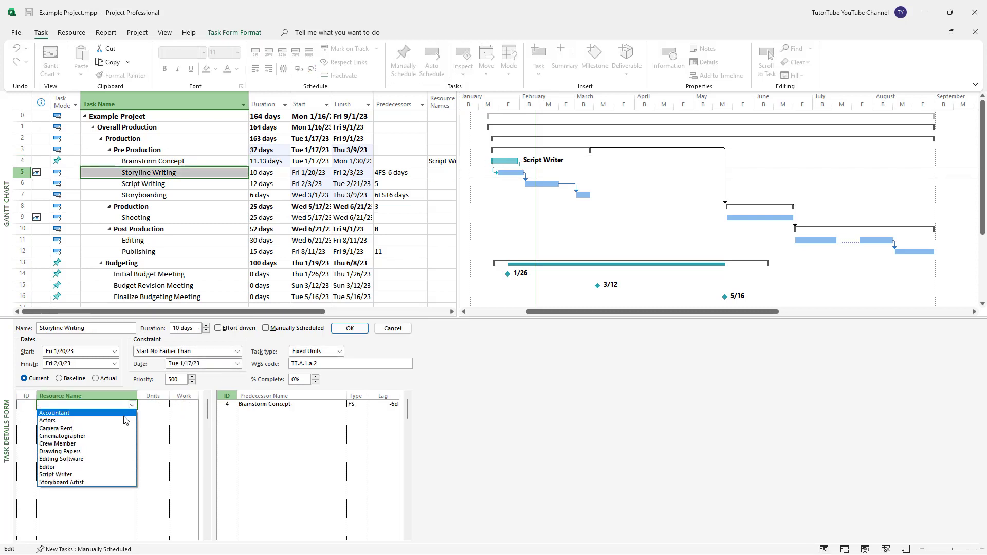
click(105, 475)
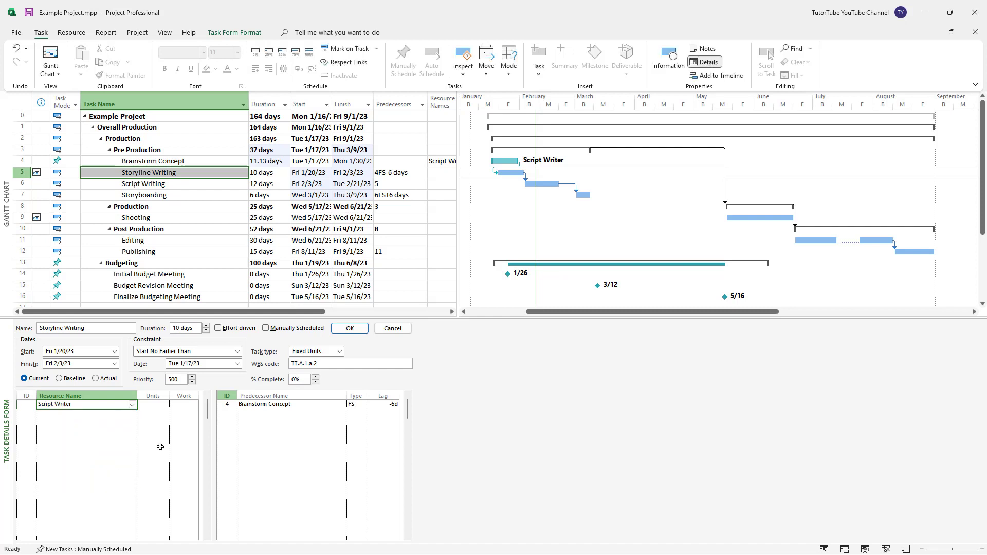
click(165, 405)
key(Return)
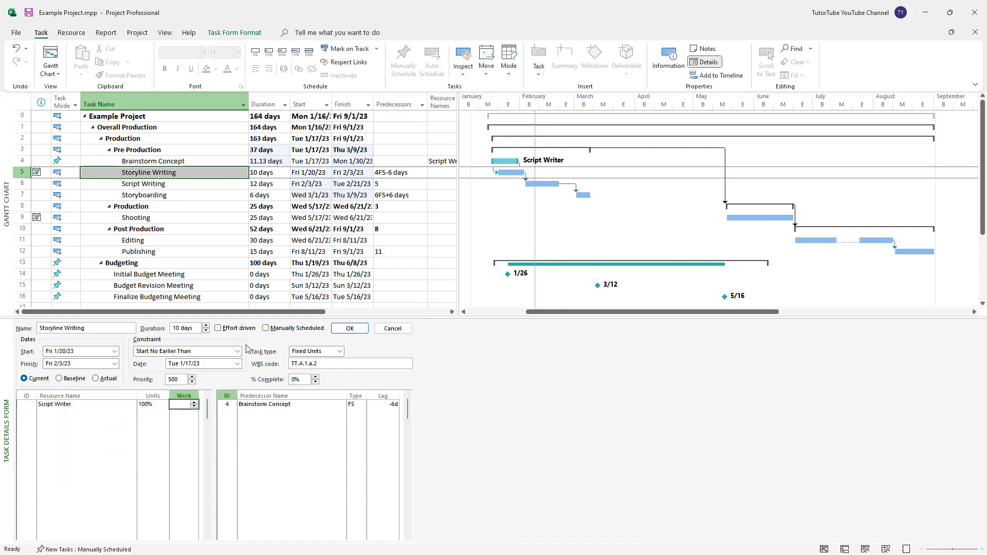
Step: Assign the Script Writer to the Script Writing task at 100% units without entering work hours
click(156, 186)
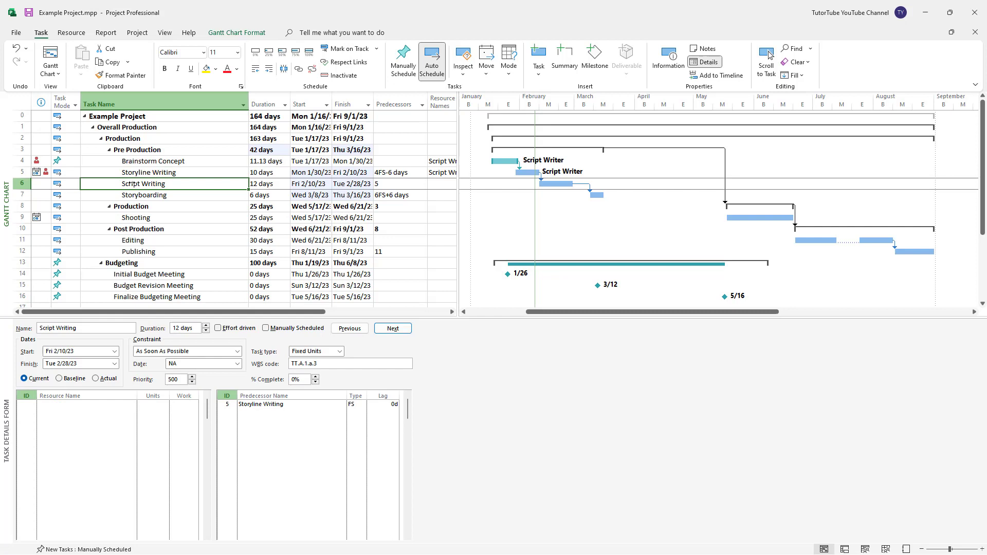
click(114, 405)
click(132, 406)
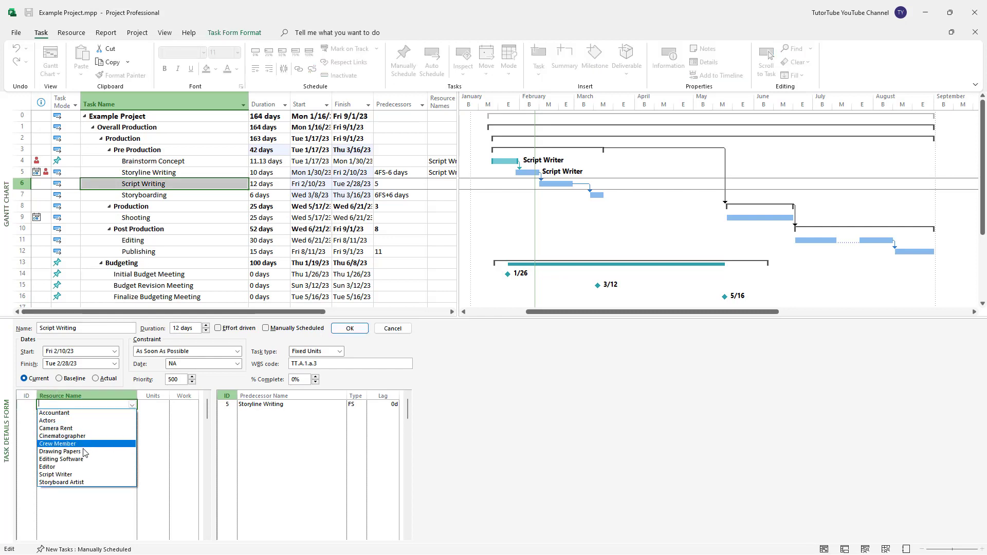
click(77, 474)
click(153, 410)
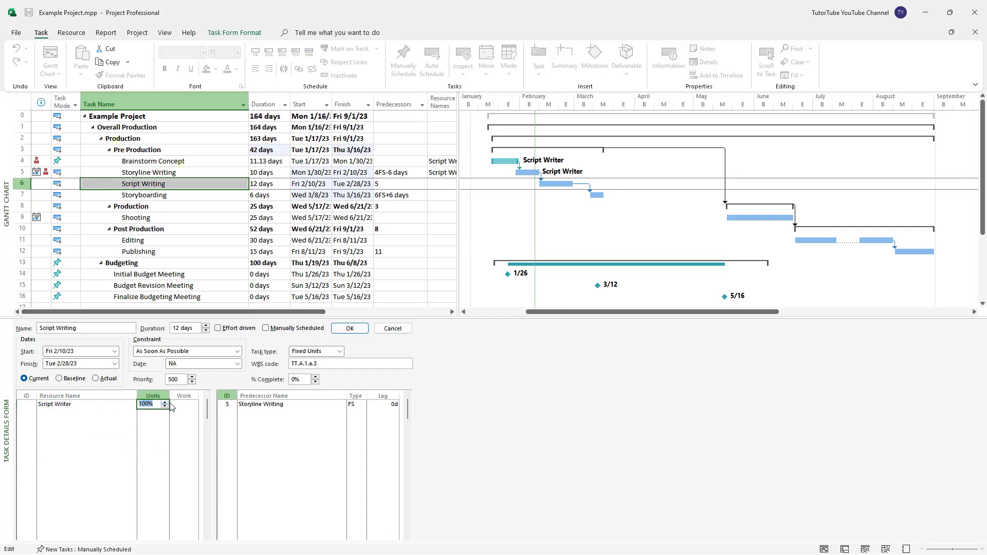
key(Return)
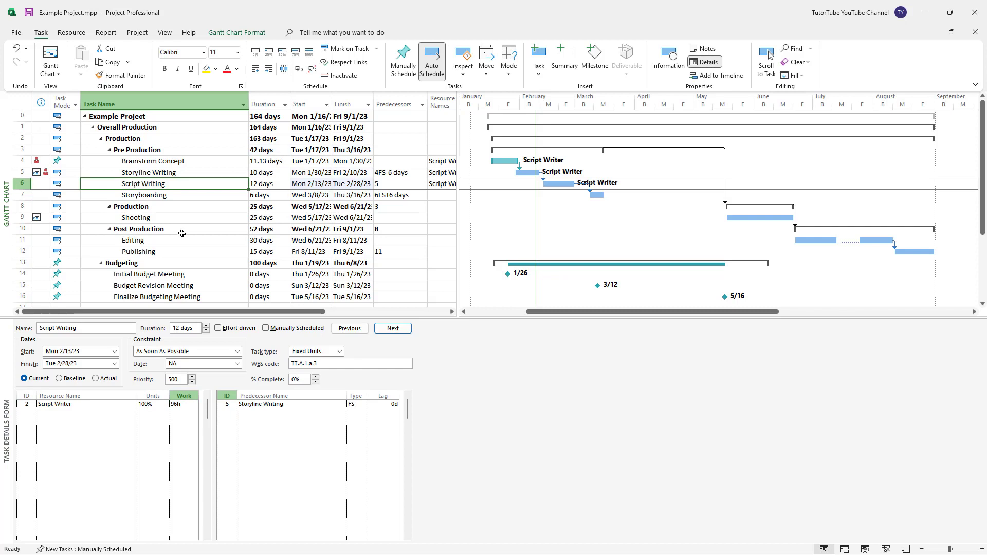
Step: Assign the Storyboard Artist to the Storyboarding task at 100% units without entering work hours
click(151, 196)
click(103, 402)
click(132, 406)
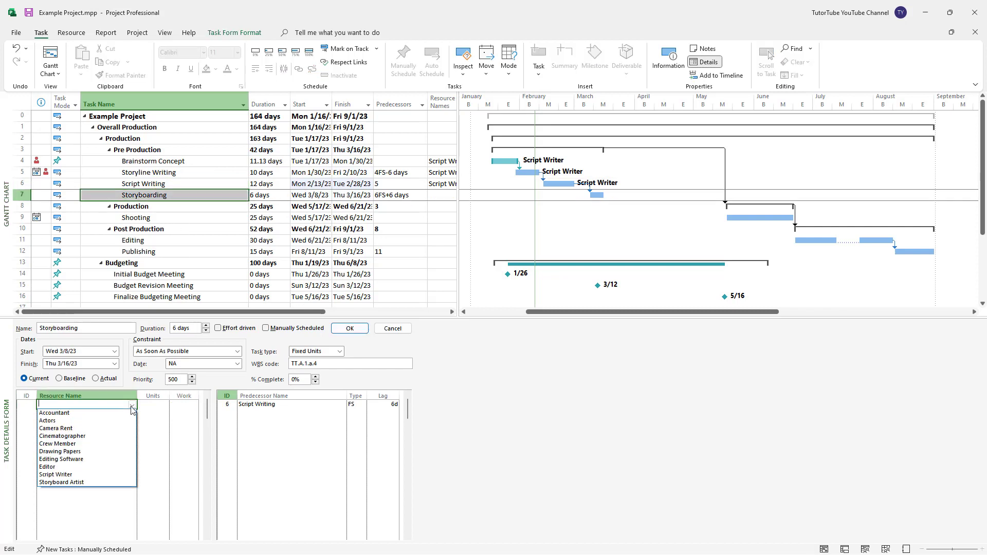
click(97, 481)
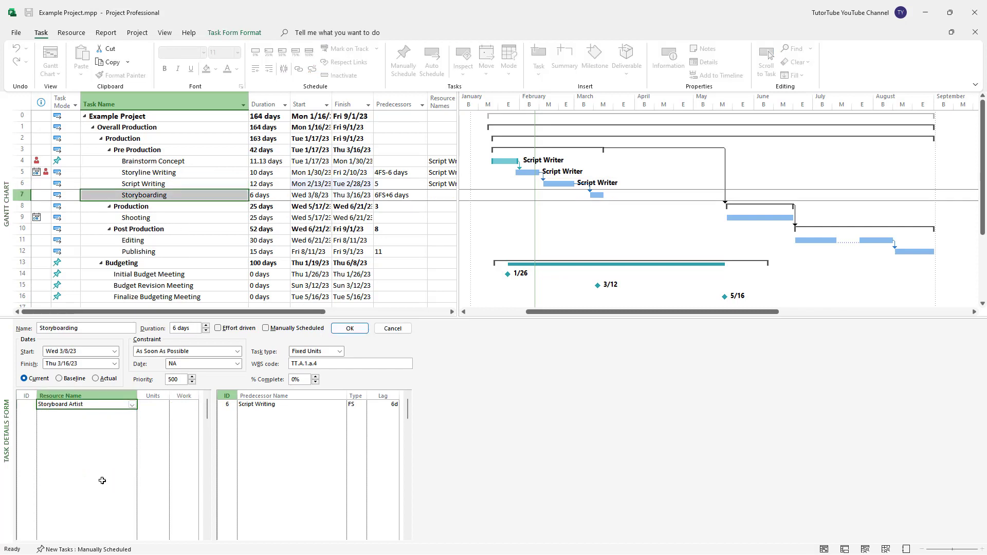
click(165, 406)
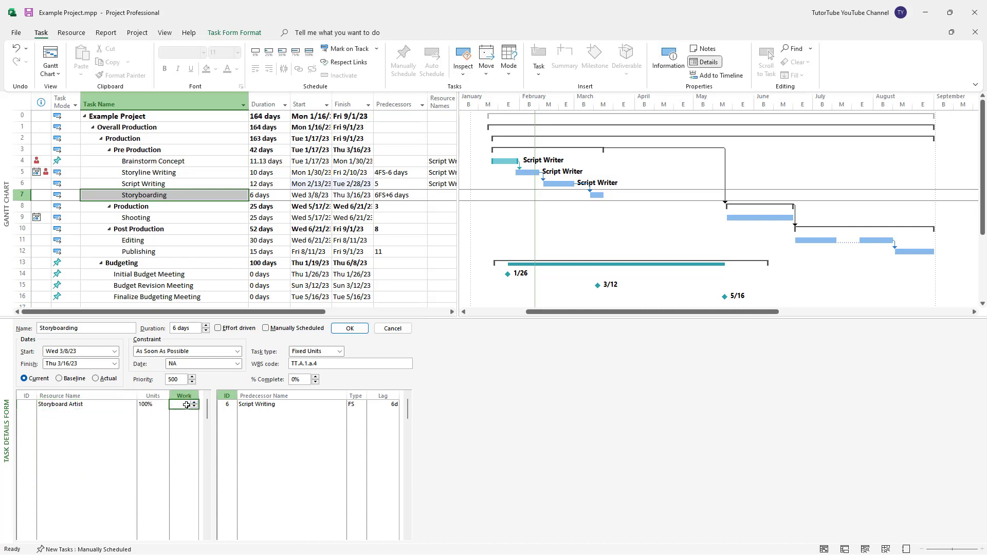
key(Return)
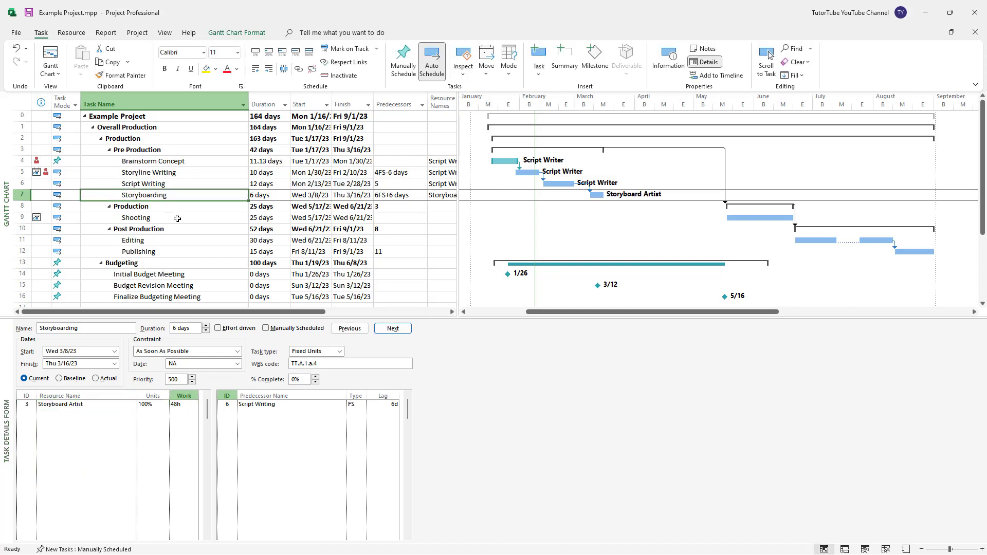
Step: Assign Camera Rent, Cinematographer and Crew Member to the Shooting task through its Resource Names cell
click(440, 208)
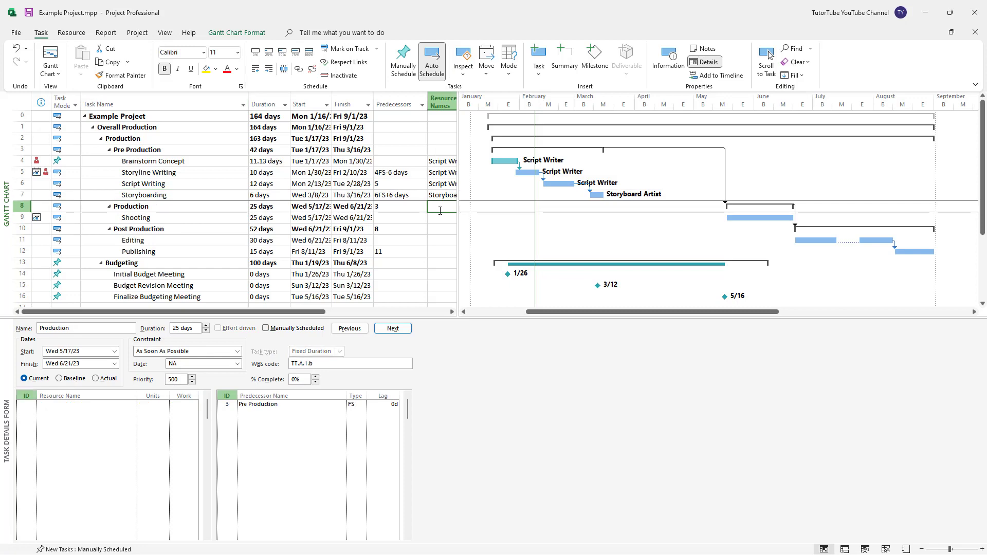
click(440, 217)
drag(339, 311, 414, 307)
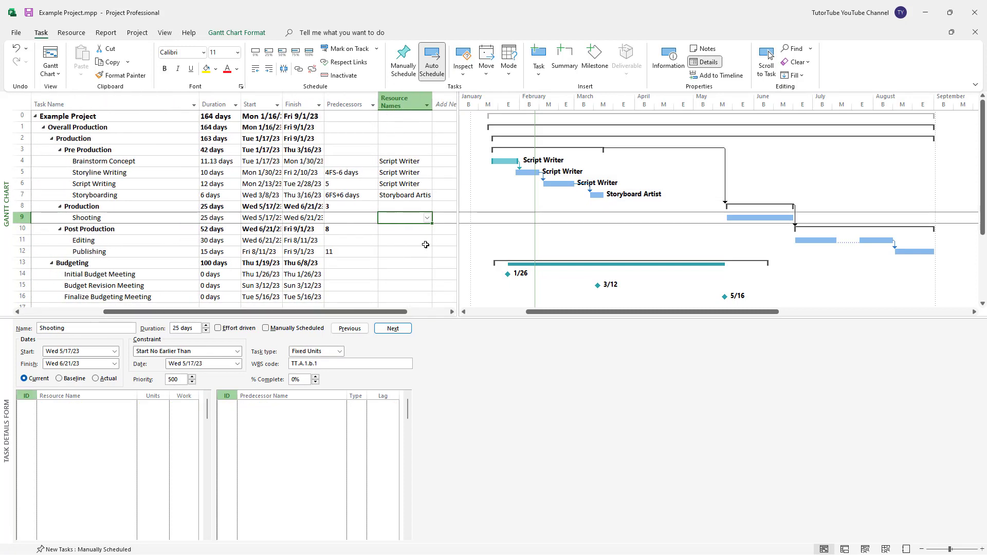
click(429, 218)
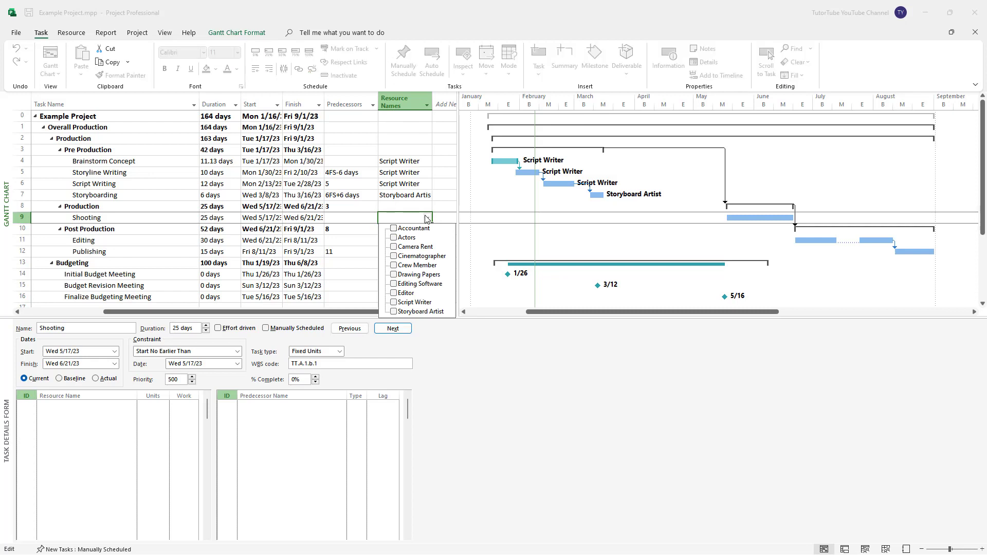
click(394, 266)
click(394, 256)
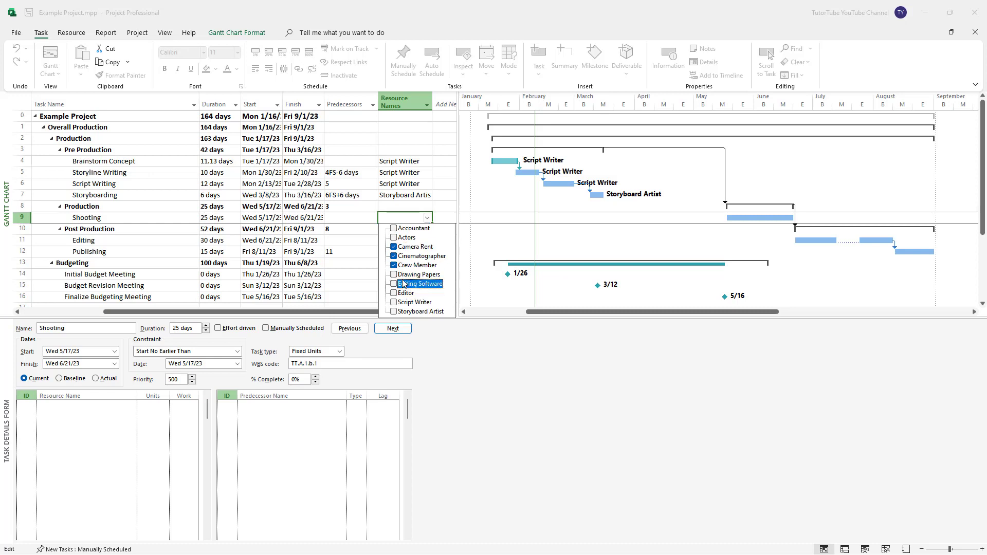
click(406, 198)
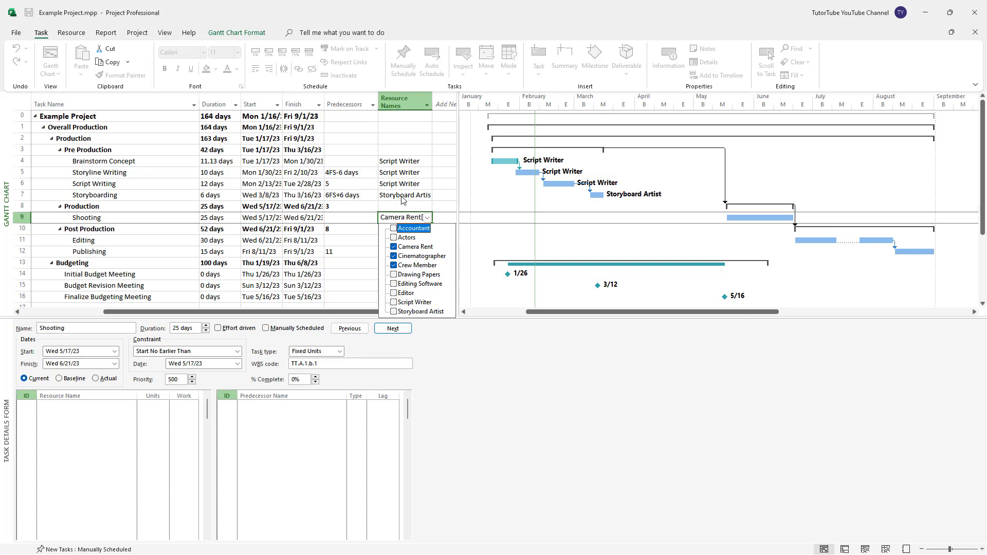
Step: Add Drawing Papers to the resources assigned to the Storyboarding task
click(406, 196)
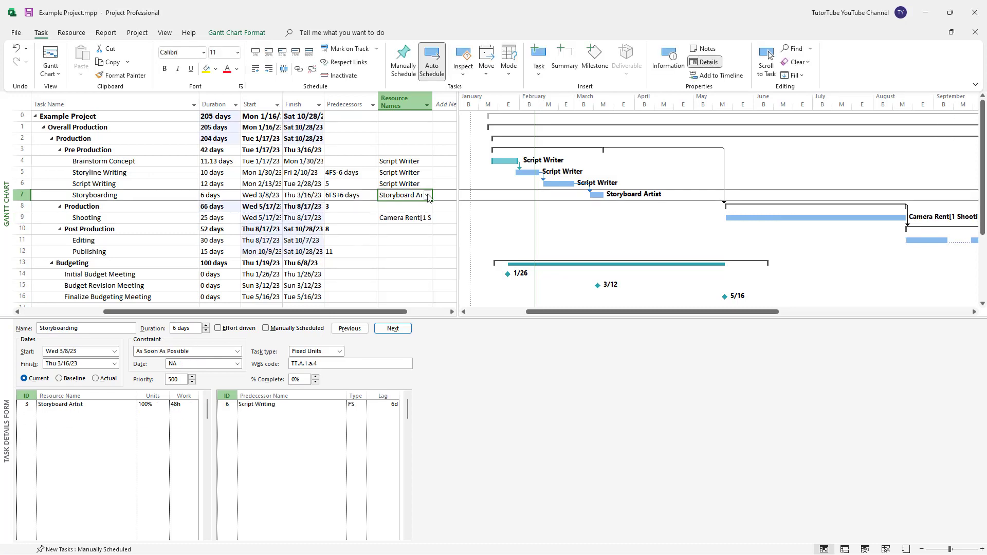
click(429, 196)
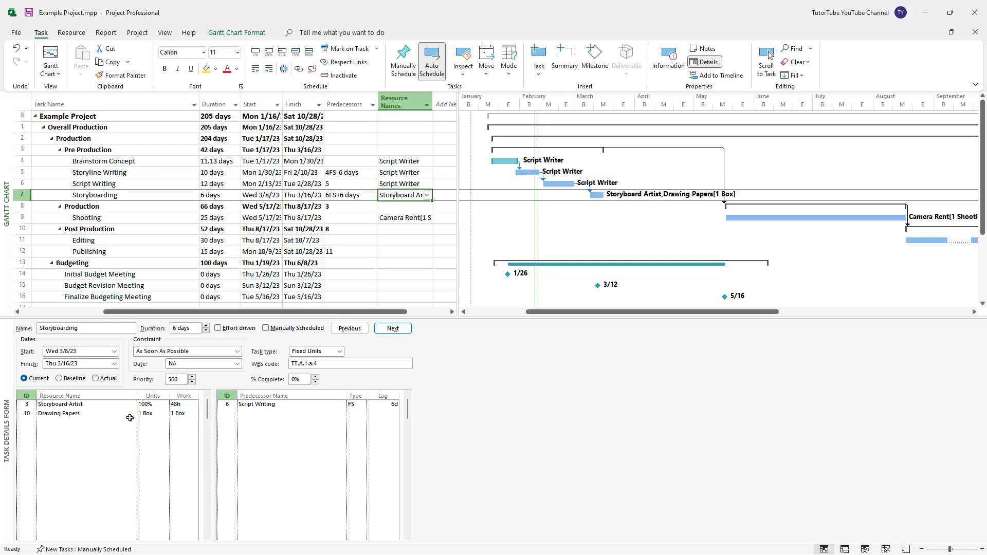
Step: Assign Editing Software and Editor to the Editing task through its Resource Names cell
click(395, 229)
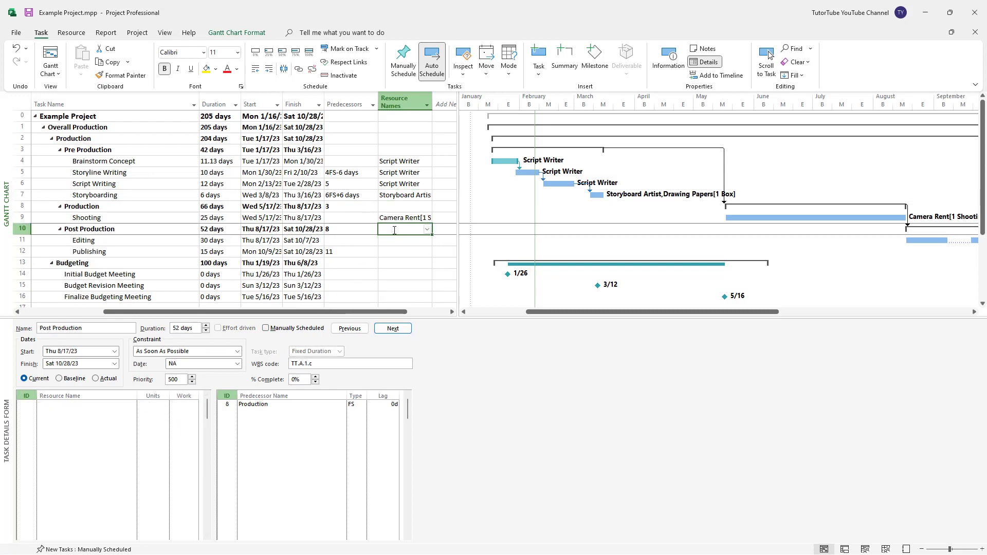
click(395, 240)
click(427, 241)
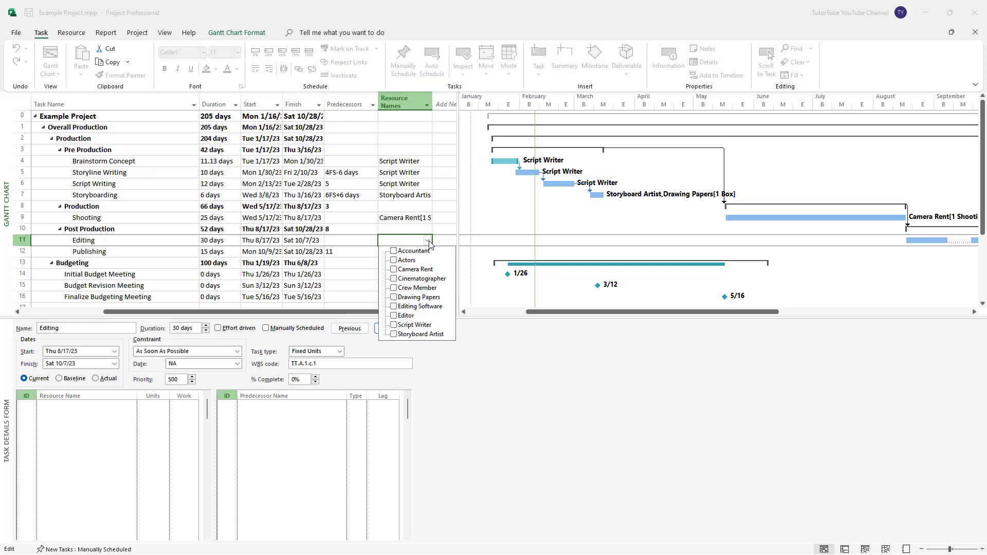
click(394, 315)
click(394, 307)
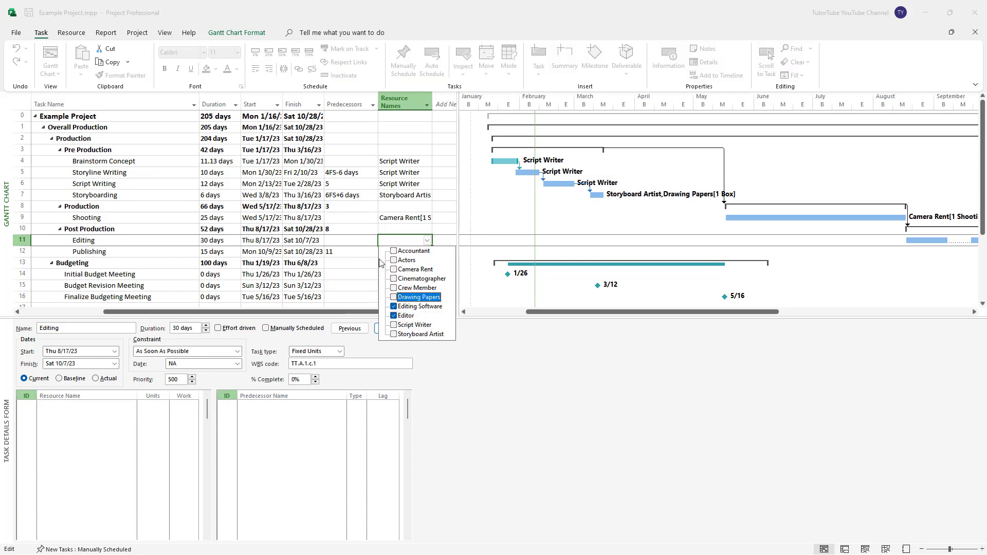
click(374, 256)
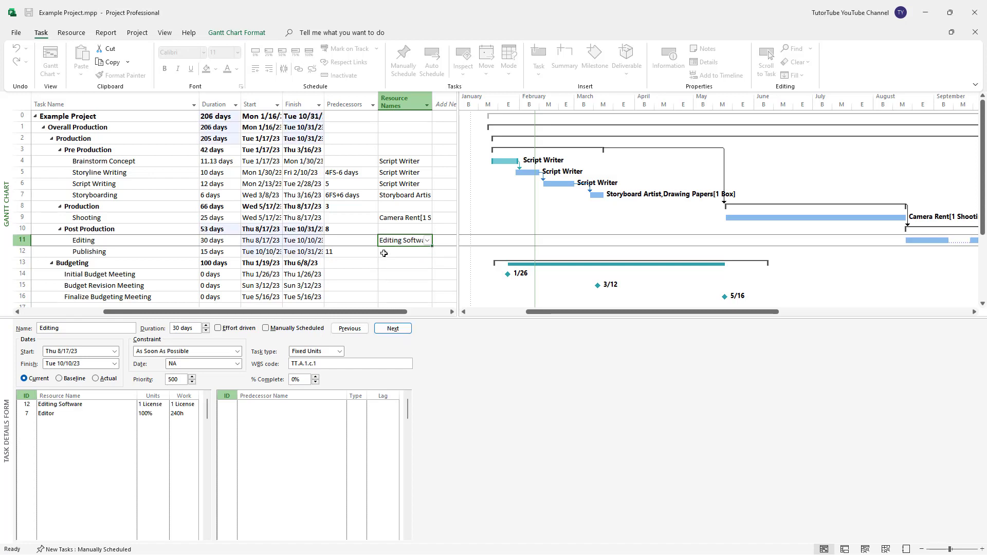
Step: Assign the Editor to the Publishing task through its Resource Names cell
click(384, 252)
click(427, 252)
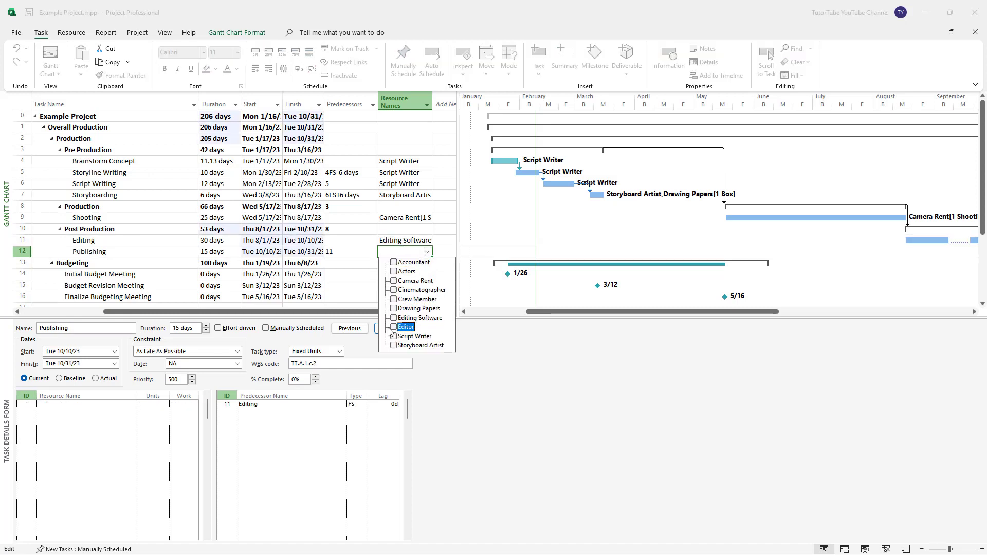
click(347, 279)
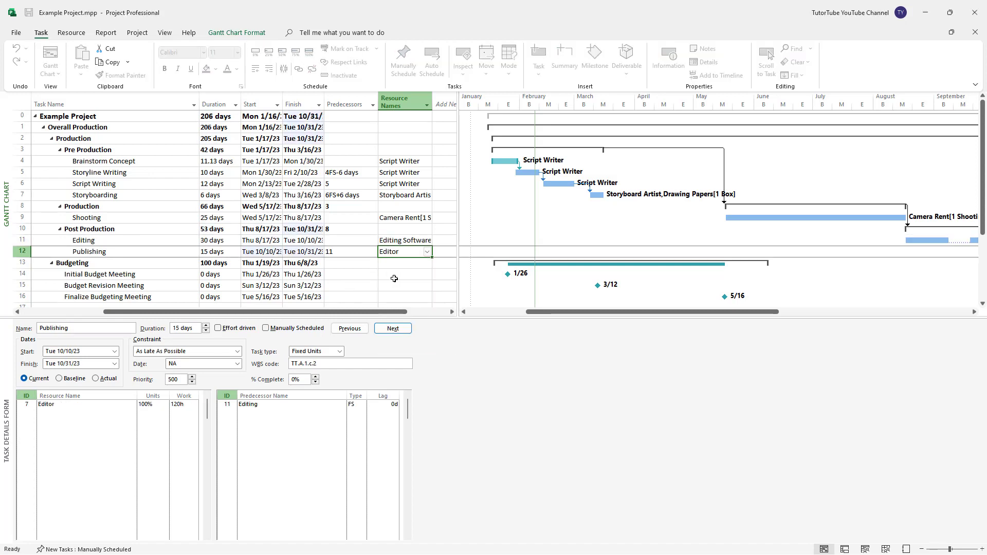
Step: Assign the Accountant to the Initial Budget Meeting through its Resource Names cell
click(415, 276)
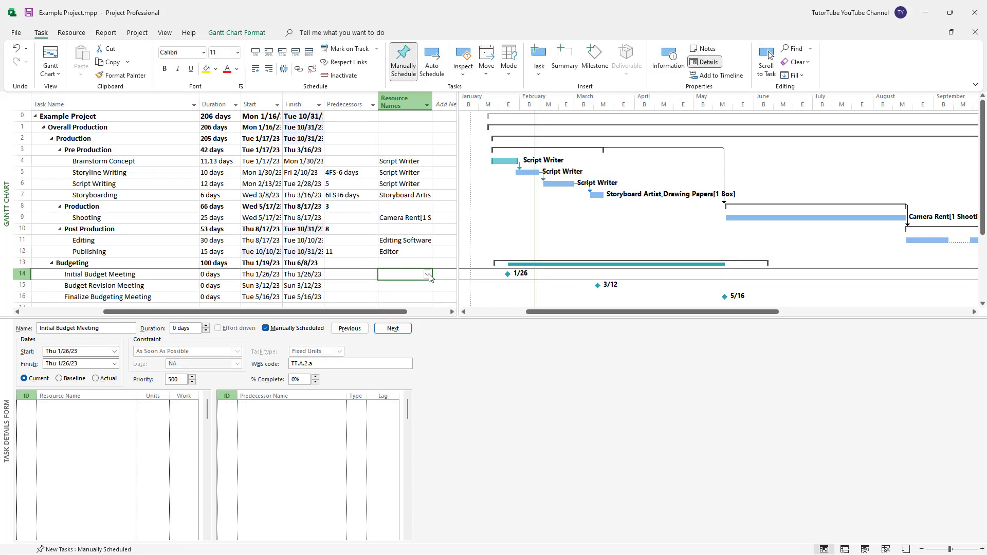
click(429, 276)
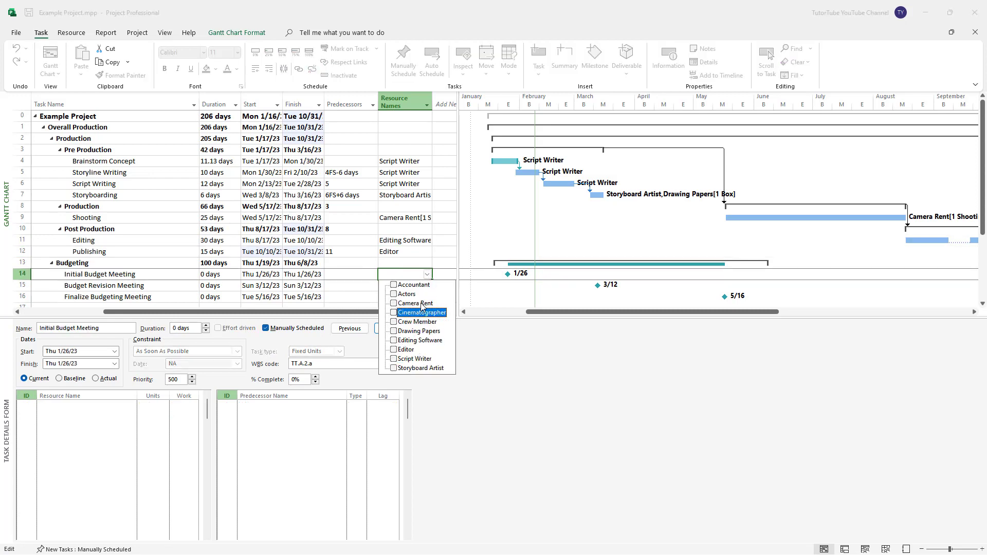
click(394, 285)
click(356, 286)
Step: Assign the Accountant to the Budget Revision Meeting through its Resource Names cell
click(421, 288)
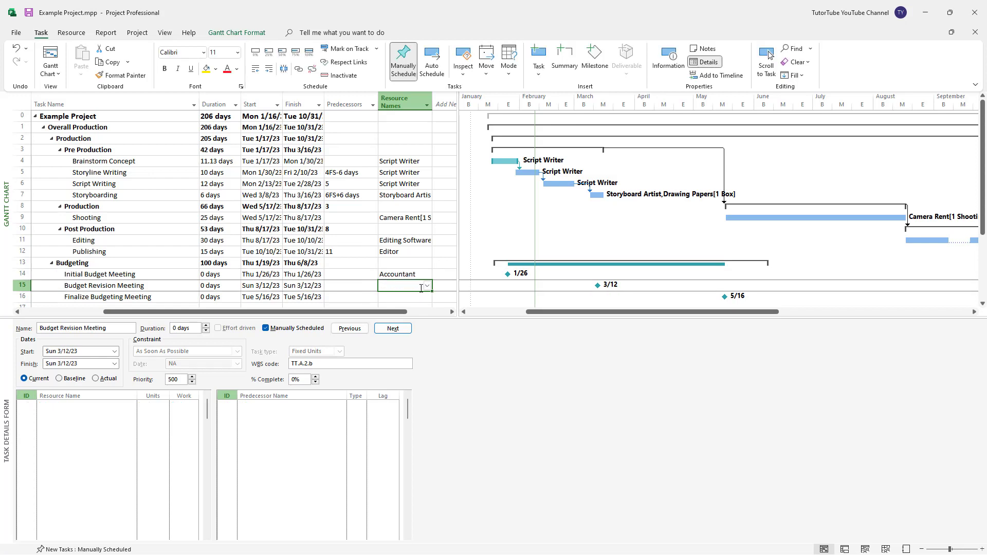
click(426, 286)
click(397, 298)
click(342, 296)
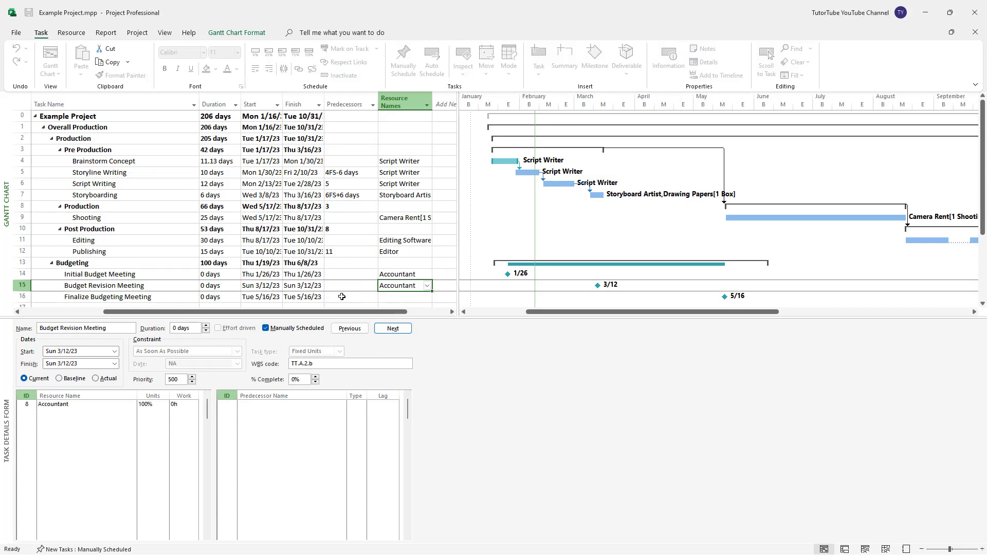
Step: Assign the Accountant to the Finalize Budgeting Meeting through its Resource Names cell
click(419, 296)
click(428, 297)
click(414, 317)
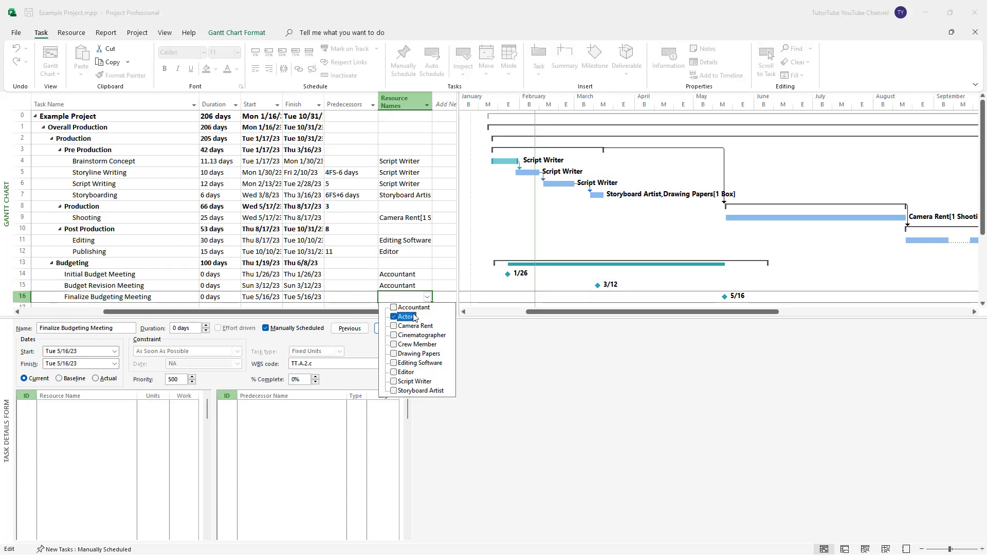
click(394, 307)
click(393, 316)
click(371, 294)
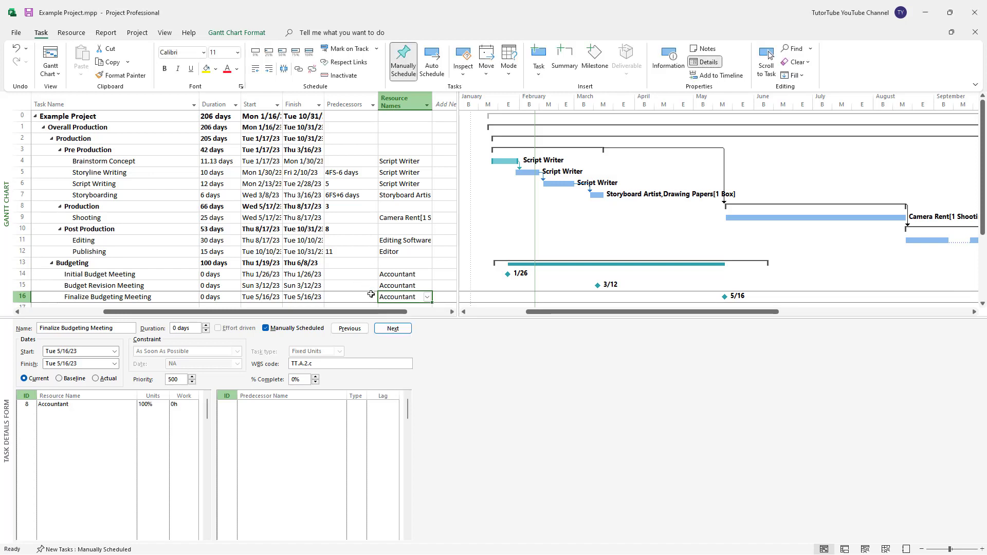
Step: Select the Brainstorm Concept task and switch the Task Details Form to show resource cost details
click(122, 166)
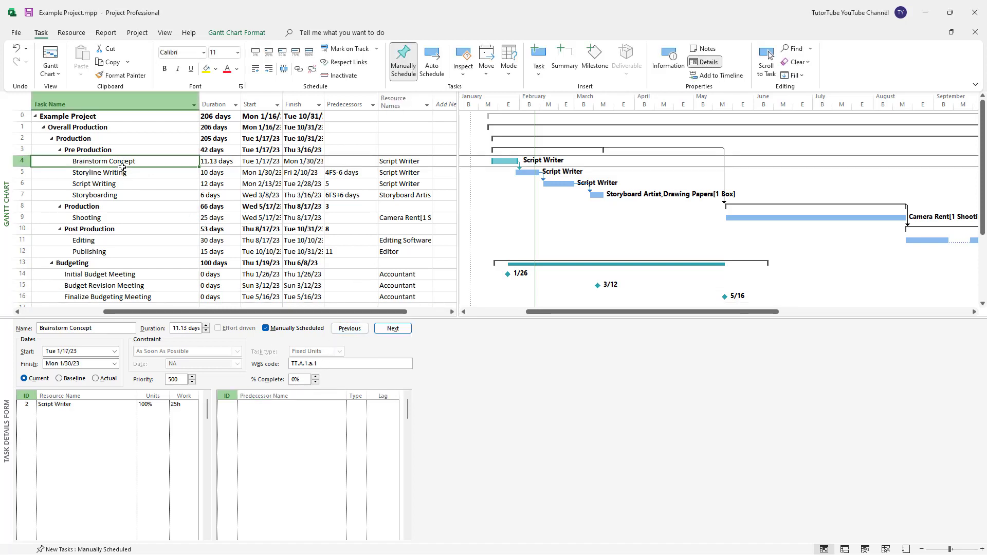
drag(110, 196, 102, 162)
click(138, 186)
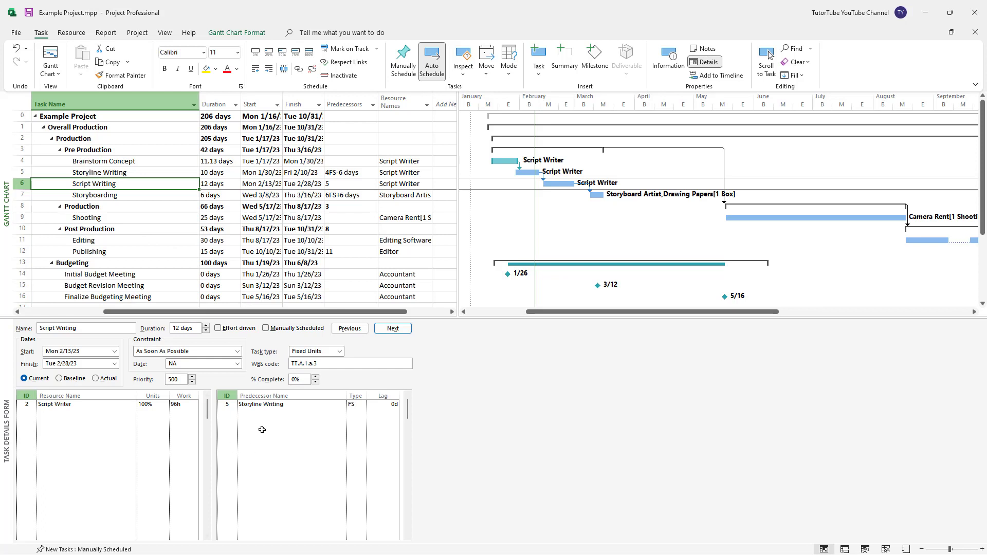
click(122, 163)
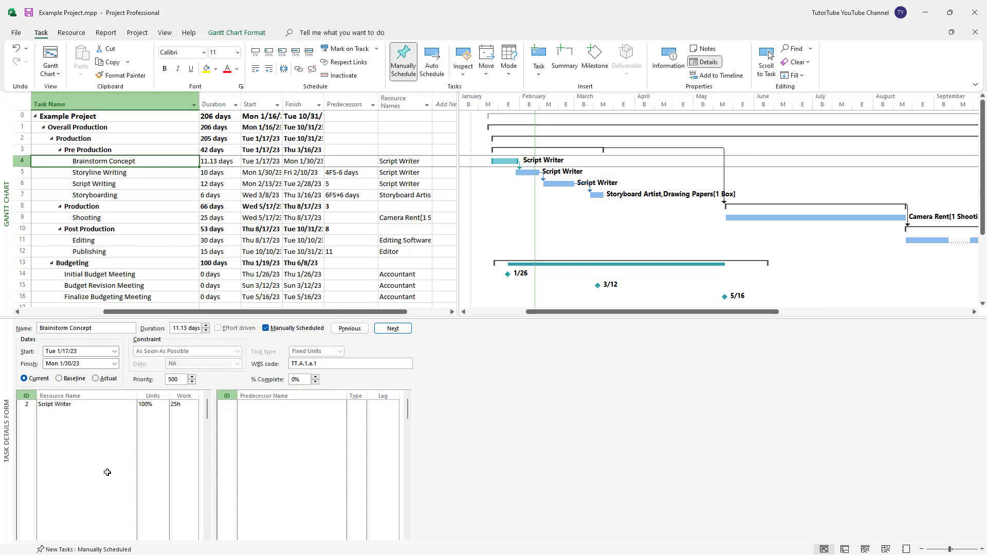
right_click(265, 416)
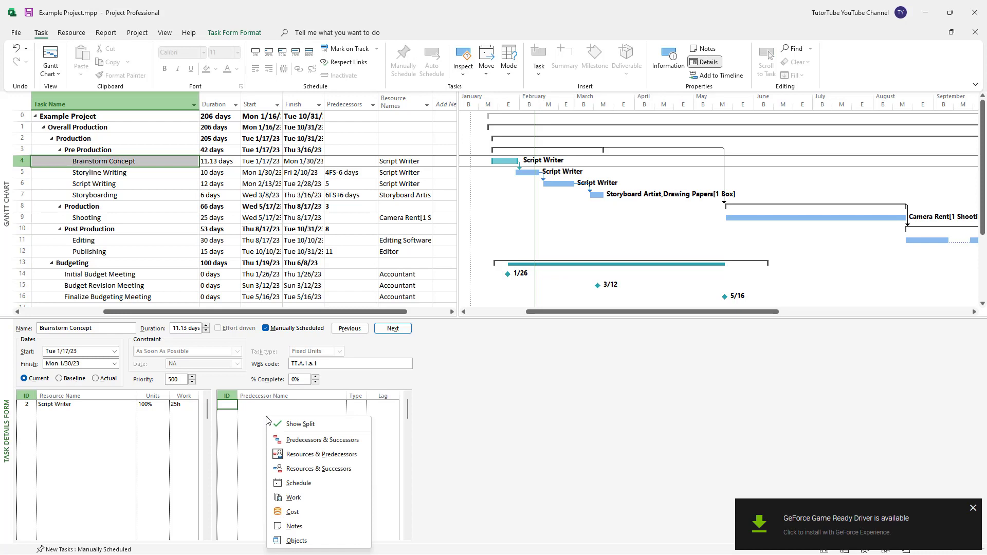
click(972, 508)
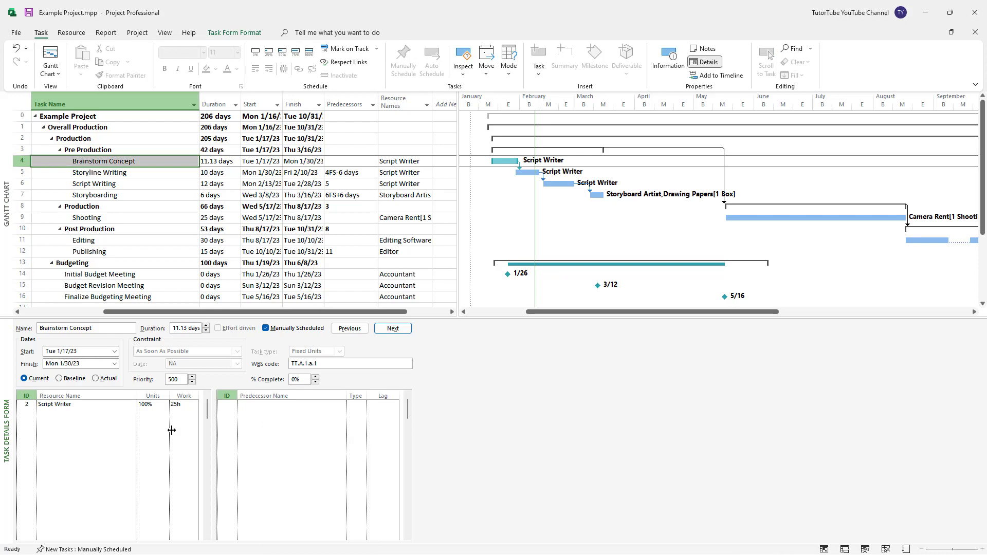
right_click(235, 437)
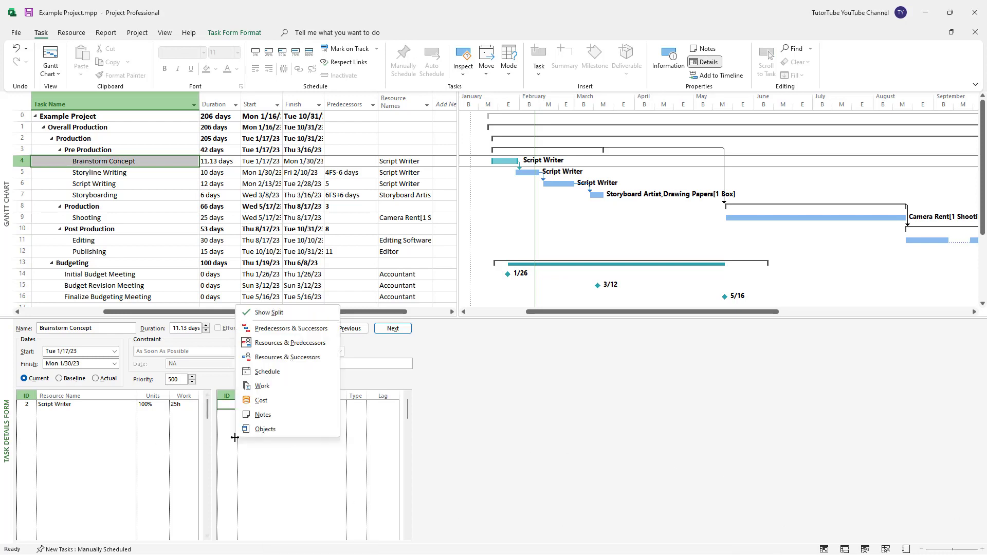
click(255, 402)
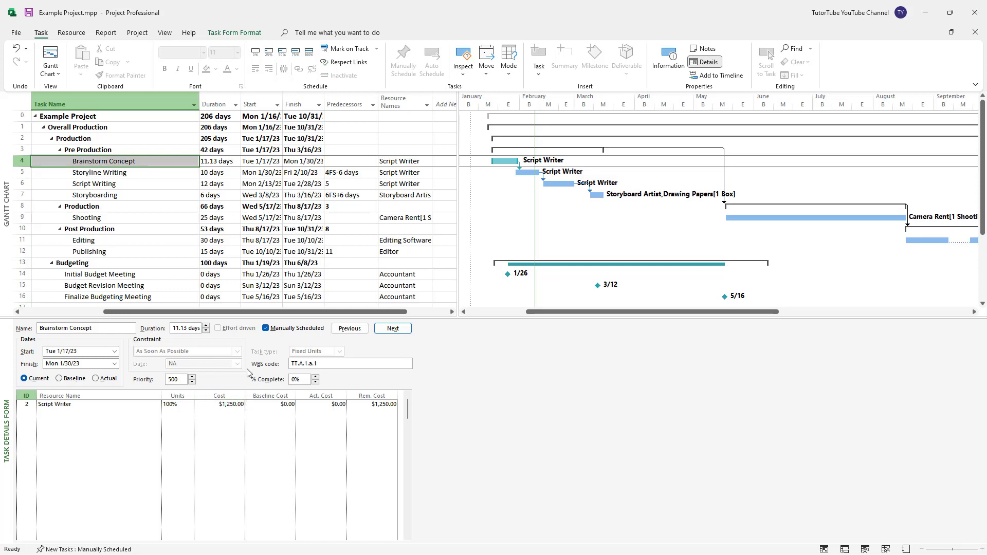
Step: Examine the resource costs of the Pre Production, Shooting, Editing and Publishing tasks in the Task Details Form
click(112, 173)
click(115, 162)
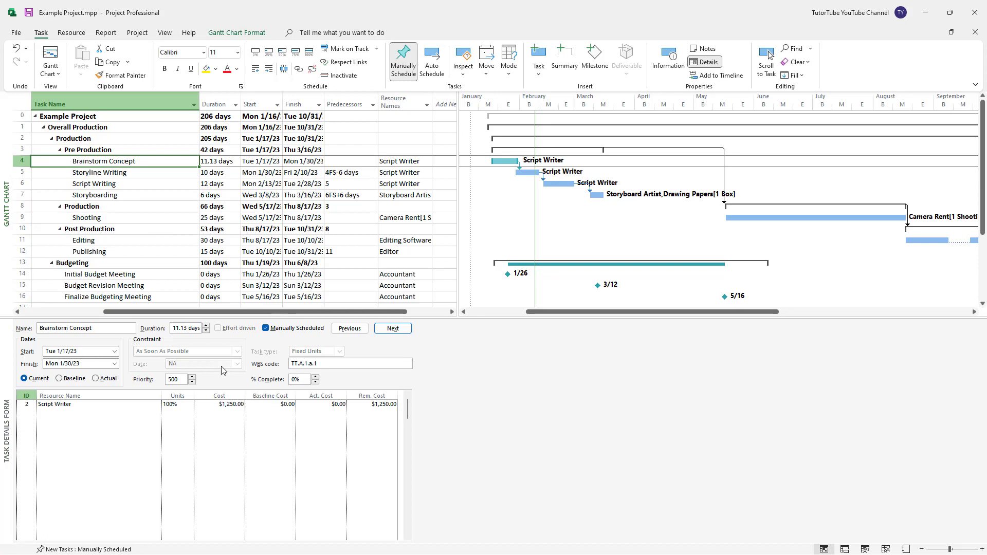
click(113, 173)
click(99, 181)
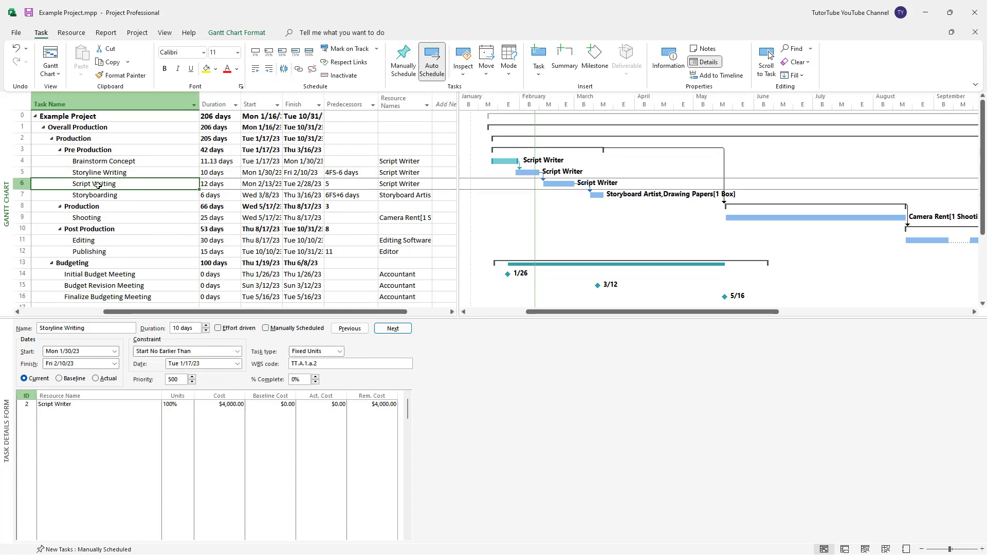
click(88, 191)
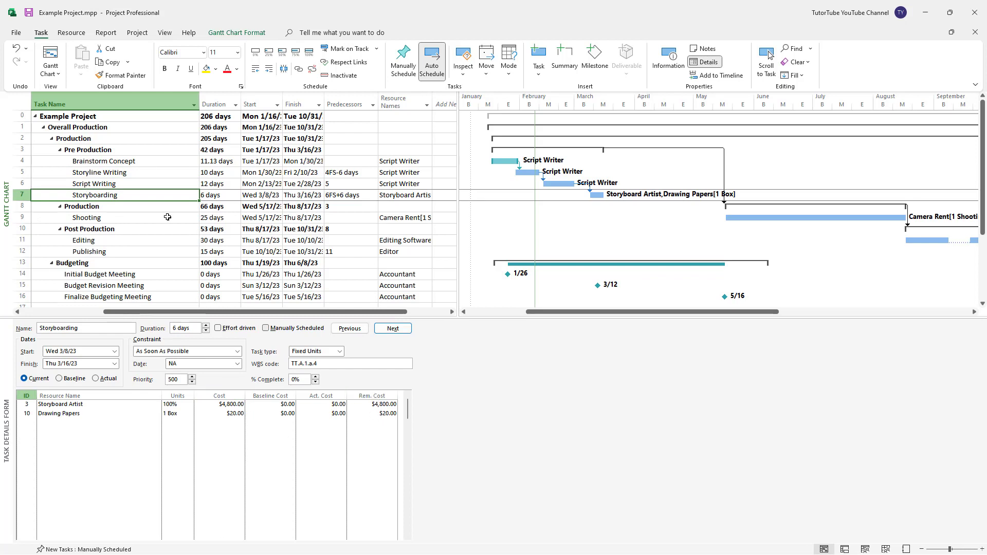
drag(97, 162, 95, 195)
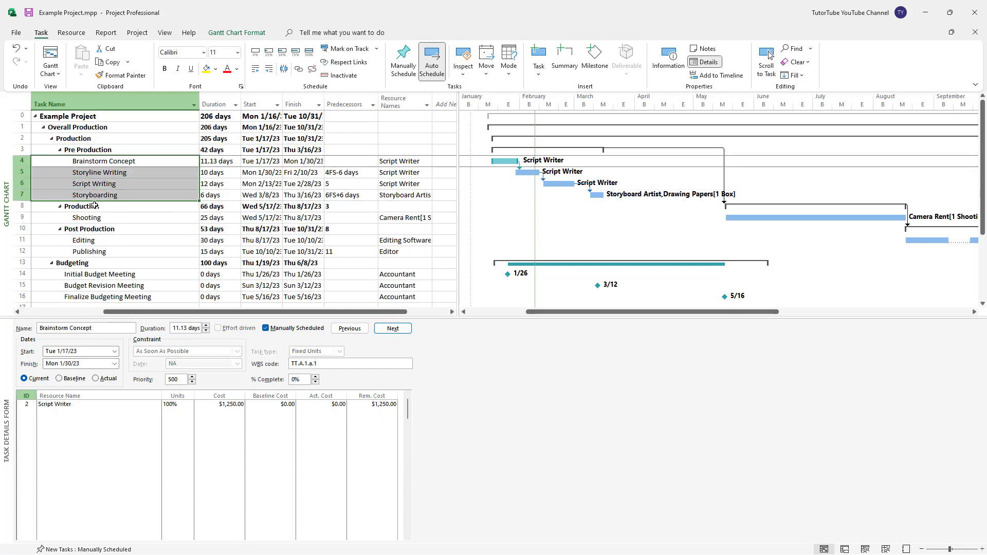
click(103, 252)
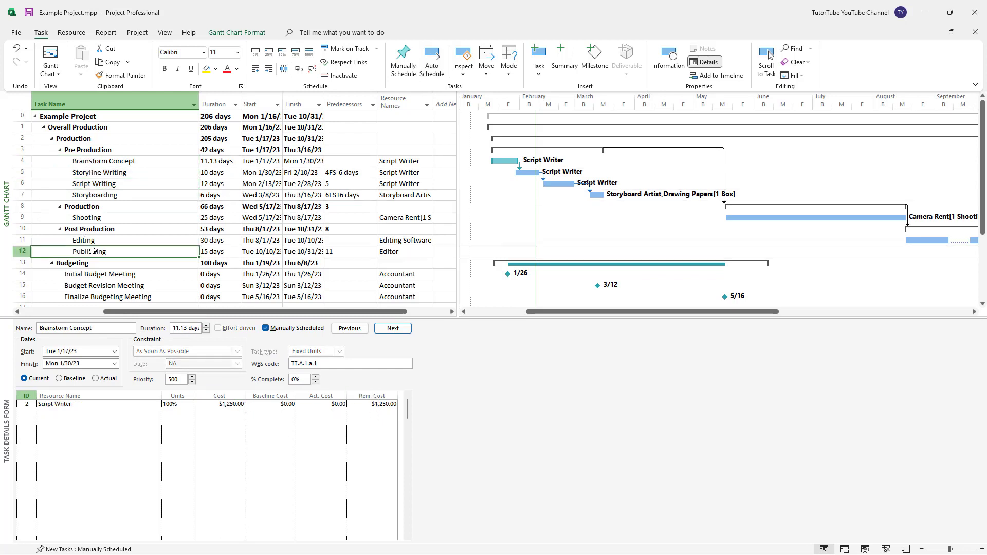
click(91, 219)
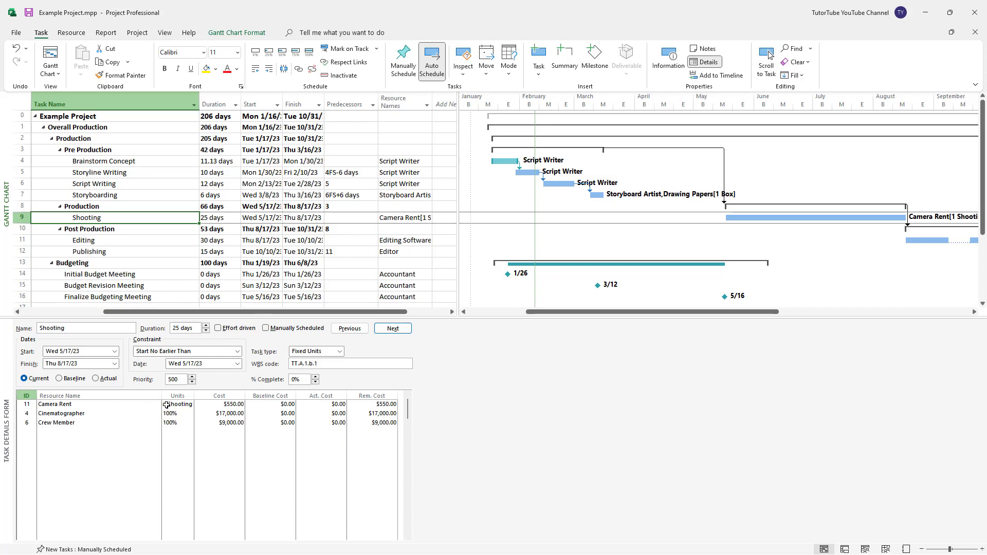
click(95, 249)
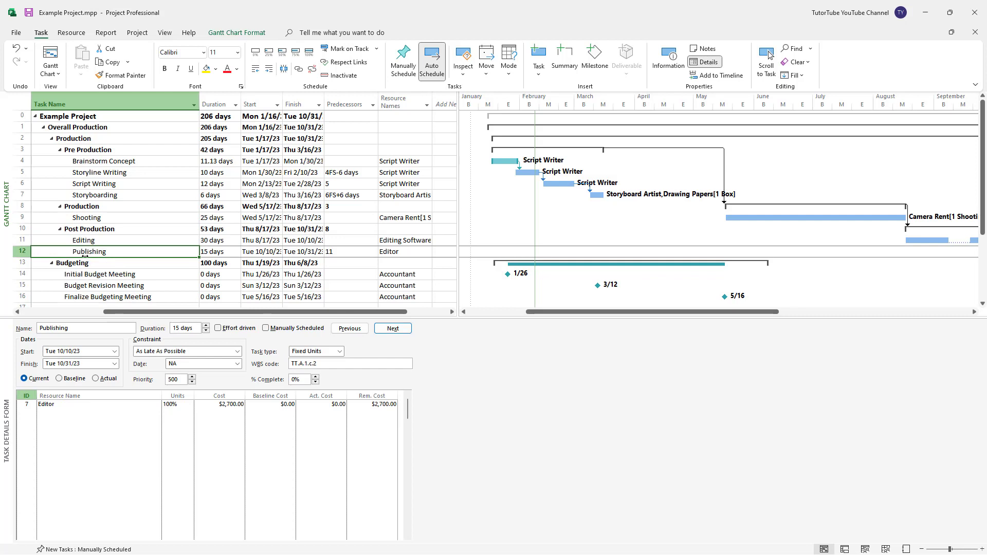
click(90, 241)
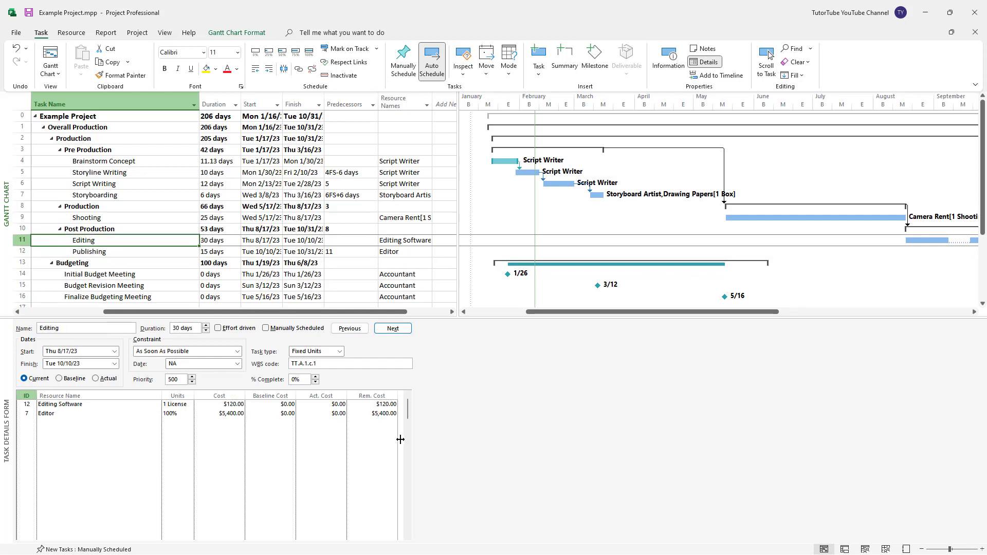
Step: Check the Accountant's cost on the Initial Budget, Budget Revision and Finalize Budgeting meetings
click(117, 275)
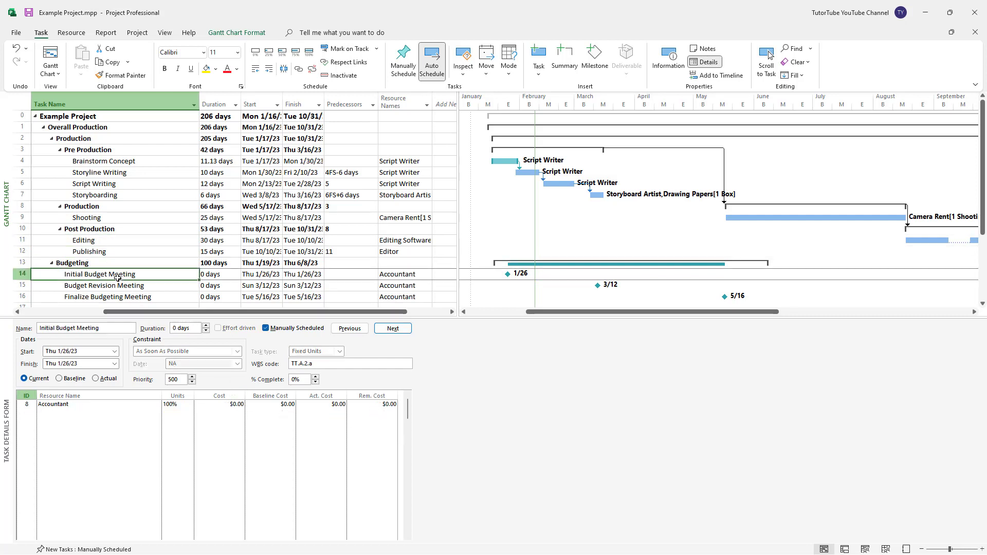
click(118, 286)
click(119, 297)
click(102, 277)
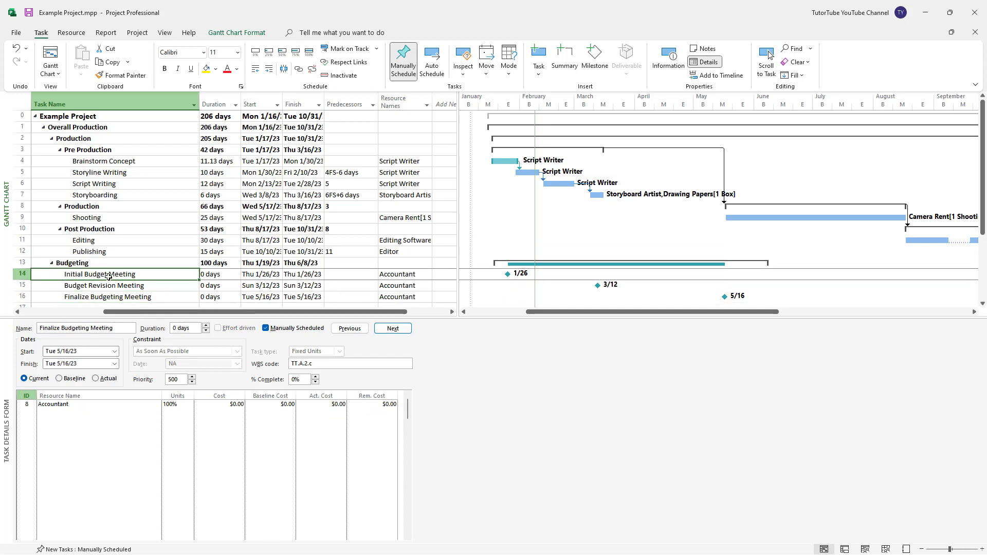
click(126, 297)
click(121, 275)
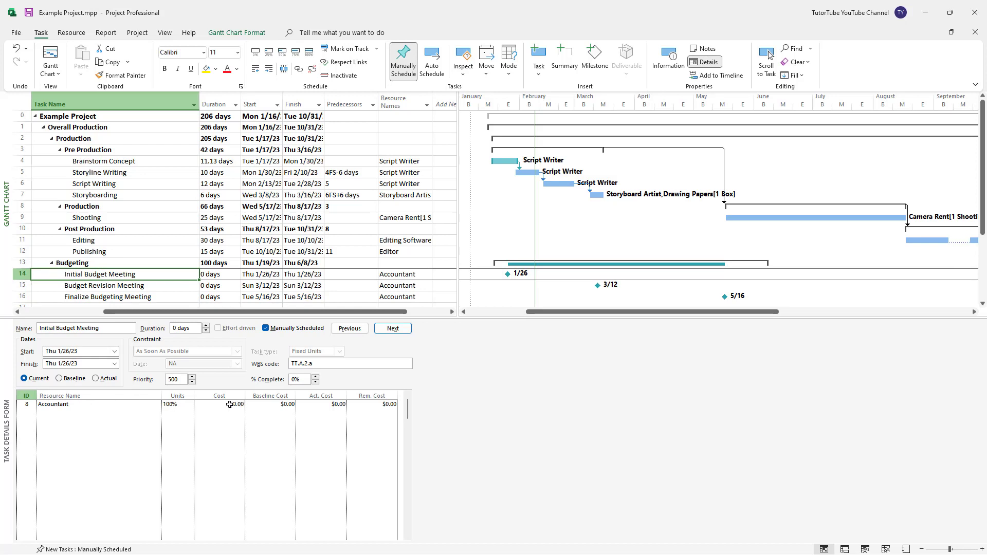
Step: Hide the Task Details Form split and show it again for the Initial Budget Meeting
right_click(282, 421)
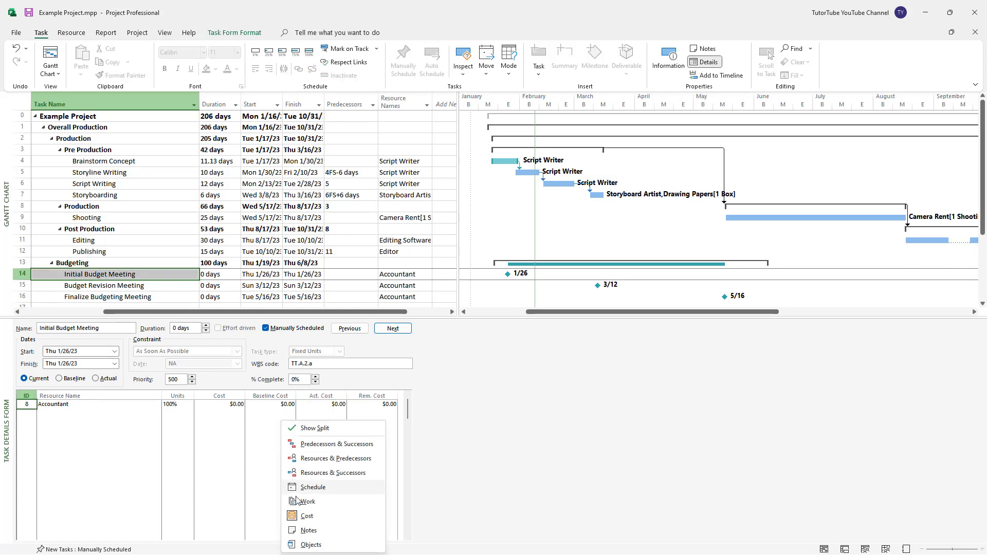
click(292, 516)
right_click(270, 325)
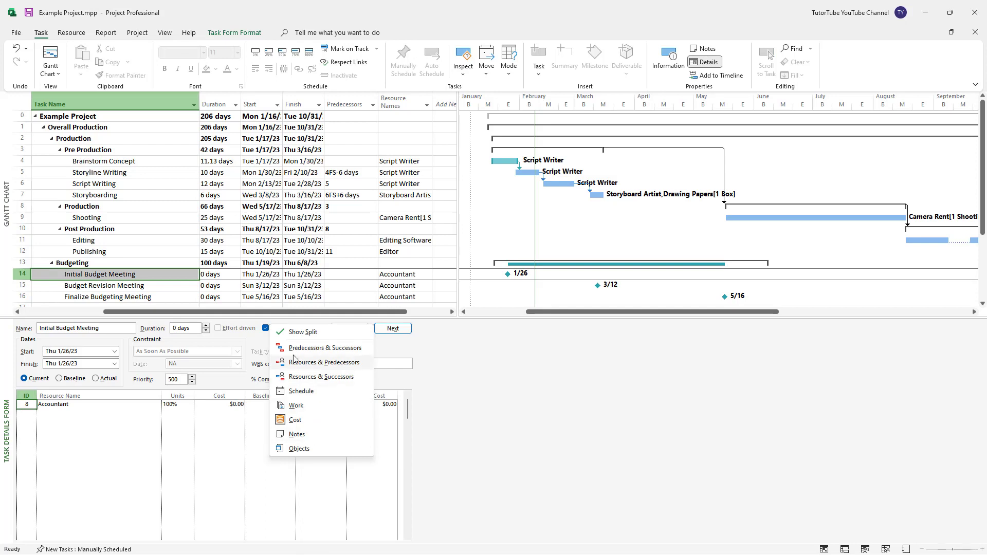
click(295, 333)
click(131, 330)
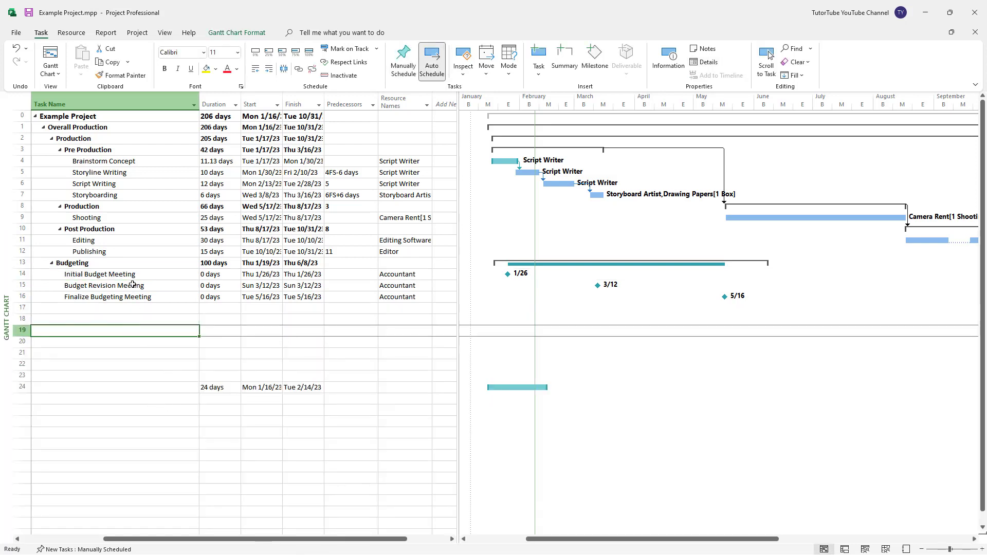
click(124, 283)
click(124, 277)
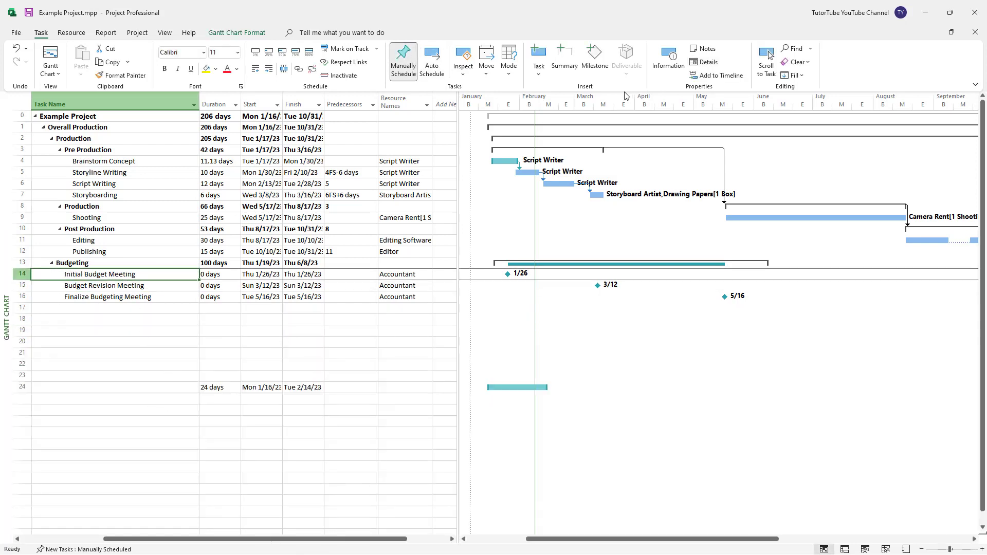
click(706, 62)
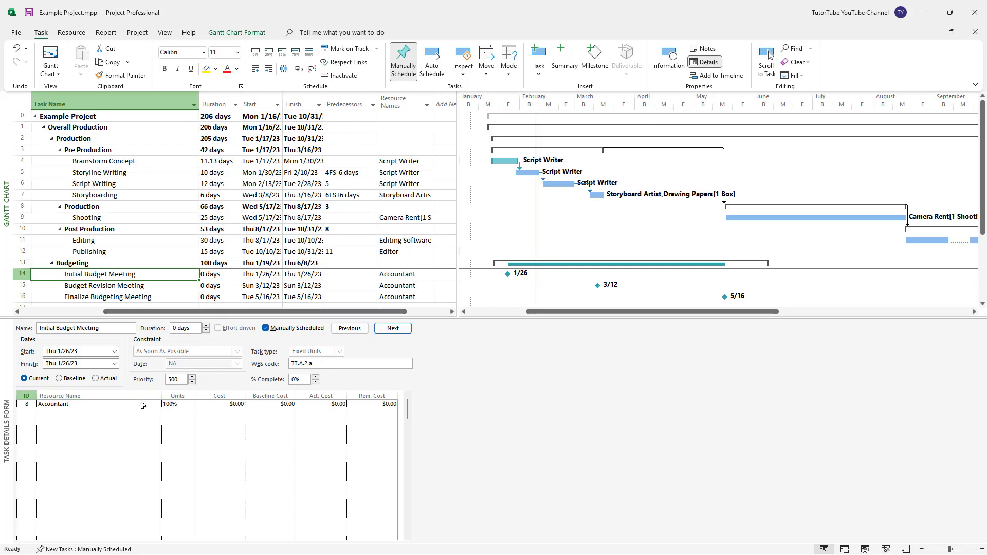
click(225, 405)
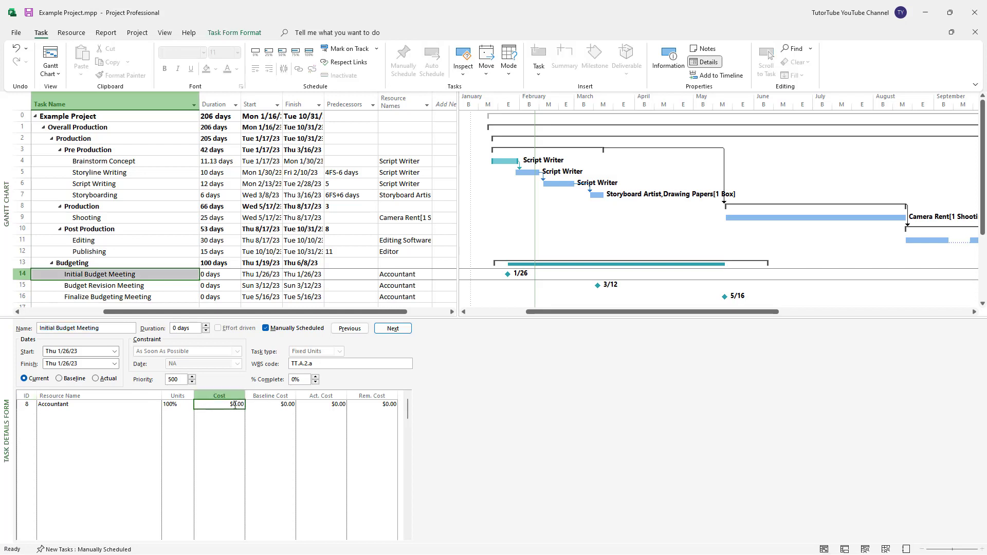
text(20)
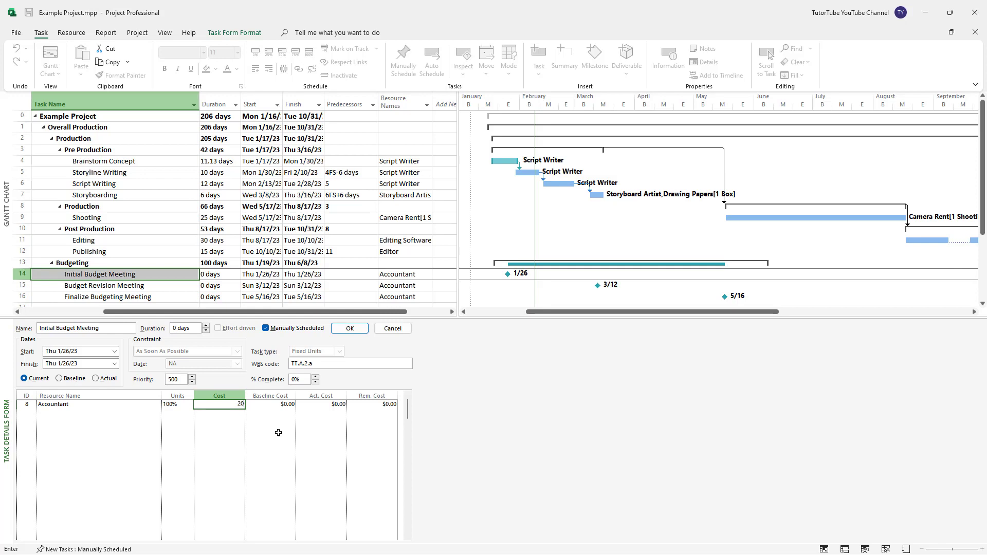
click(278, 433)
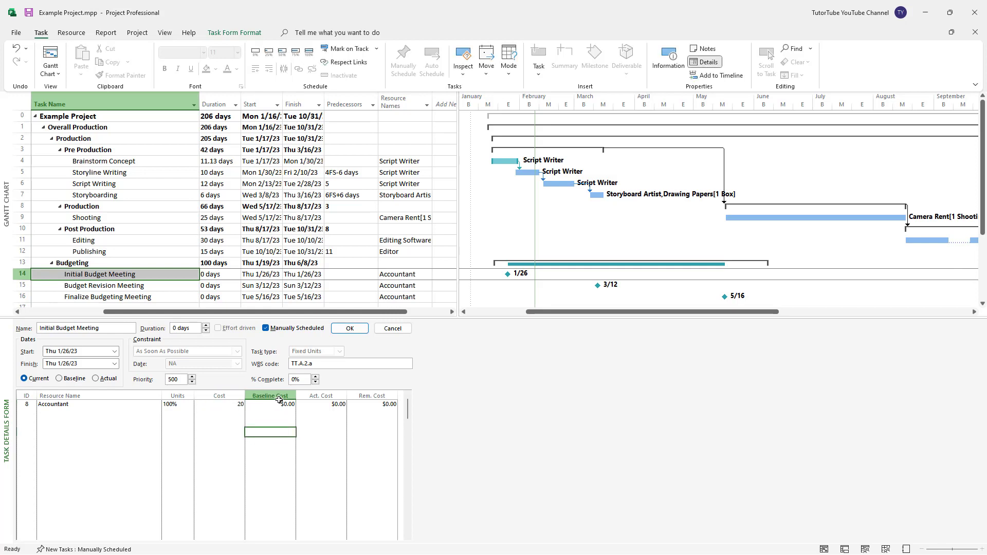
click(393, 329)
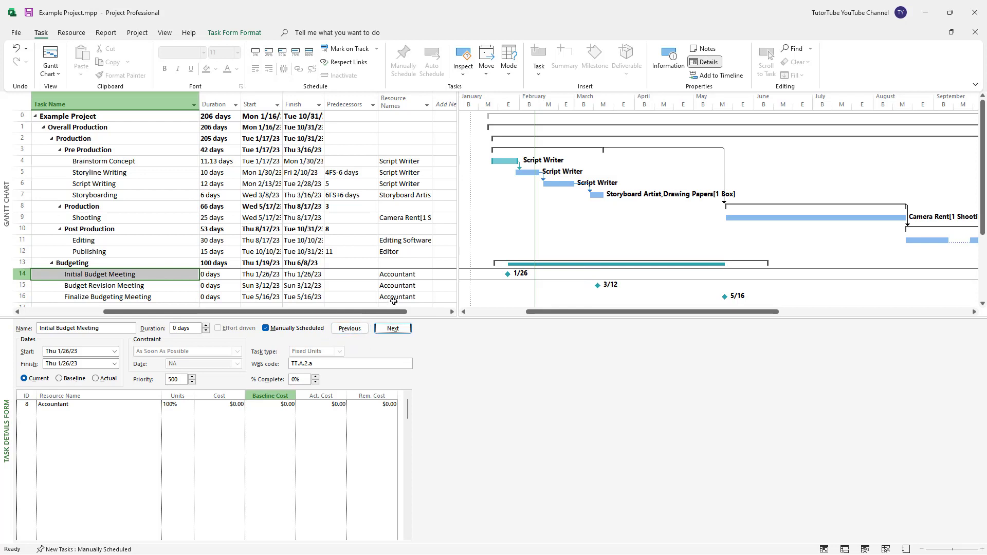
Step: Remove the Accountant from the three budget meetings and assign the Accountant to the Budgeting summary task instead
drag(394, 301, 396, 276)
key(Delete)
click(426, 264)
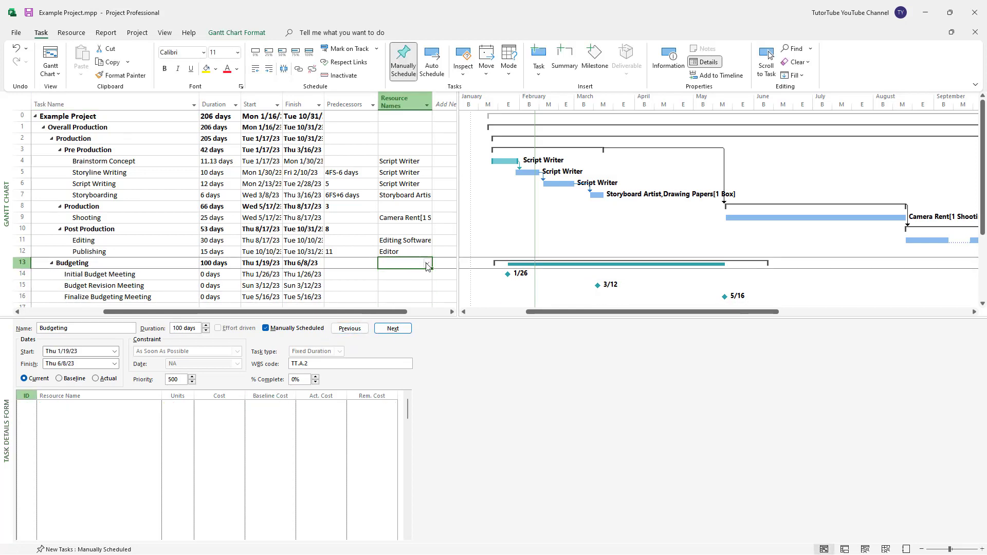
click(426, 265)
click(394, 273)
click(302, 416)
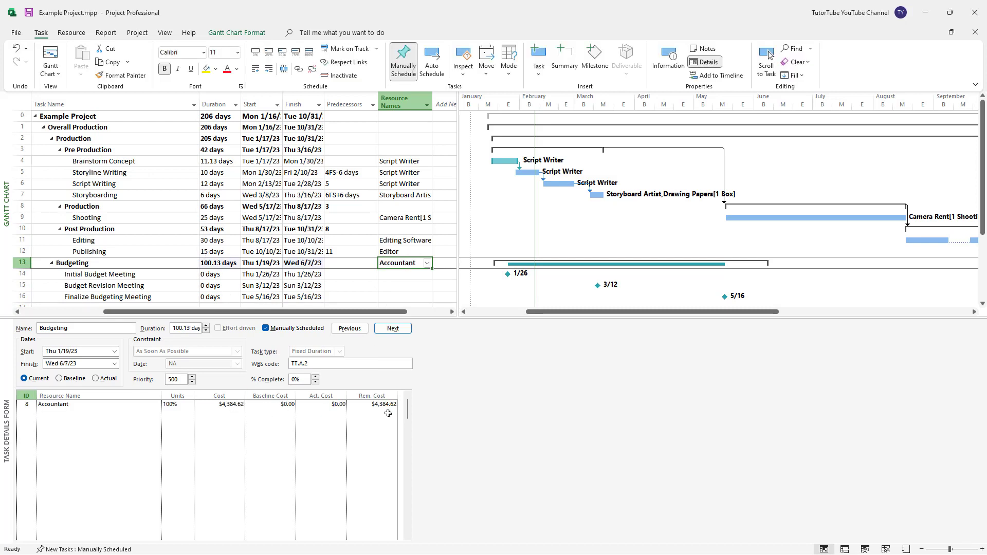
Step: Review the Accountant's cost on the Budgeting task and the resource assignments of the other tasks
click(231, 405)
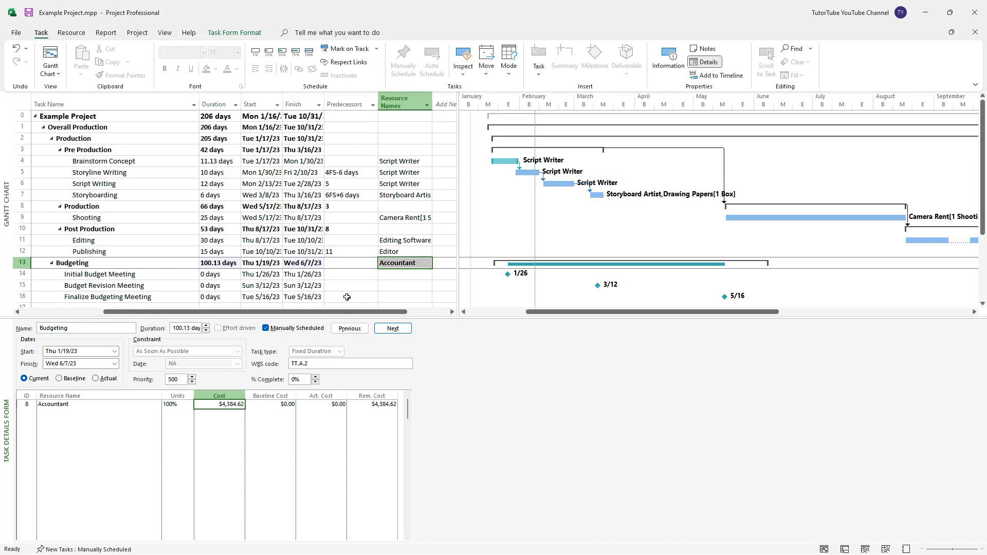
click(390, 284)
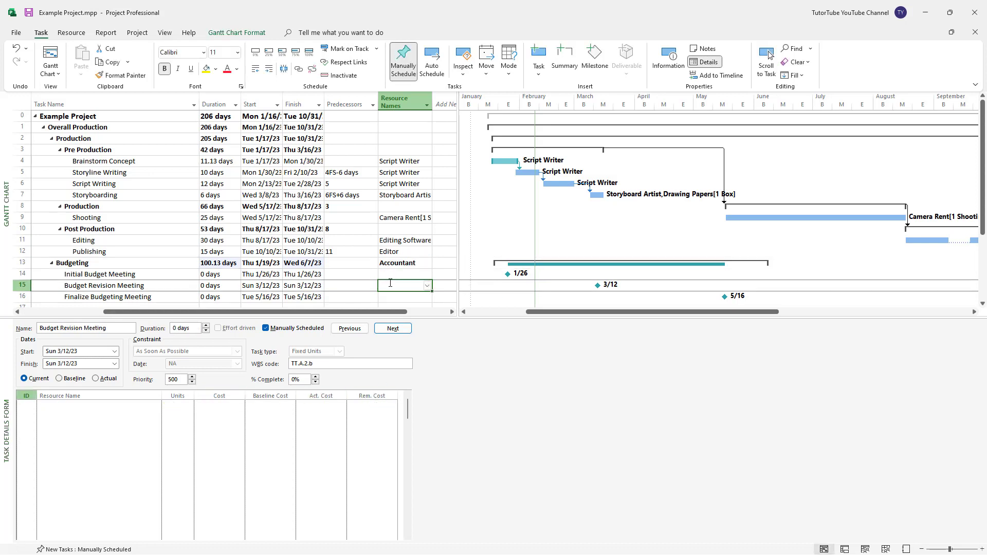
drag(395, 154, 403, 285)
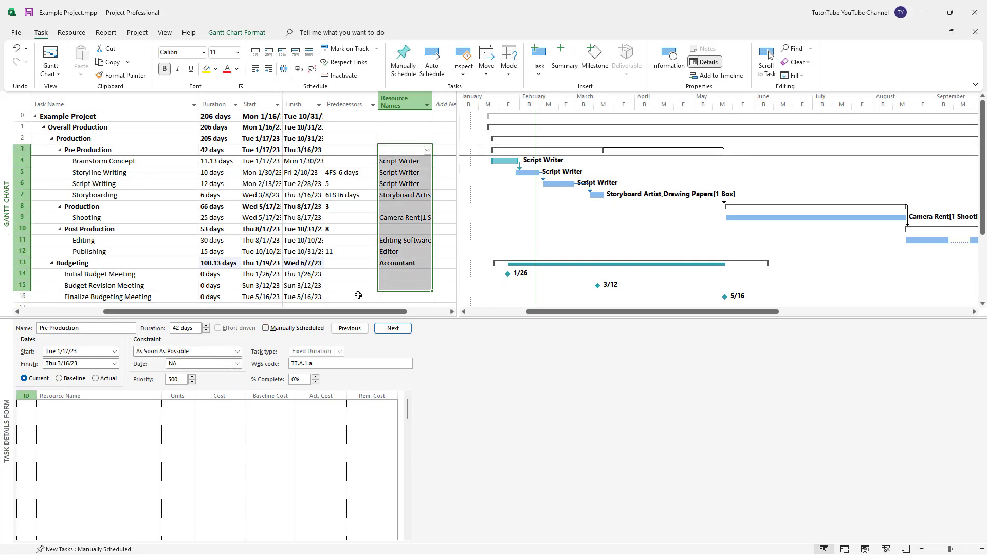
click(374, 284)
click(303, 194)
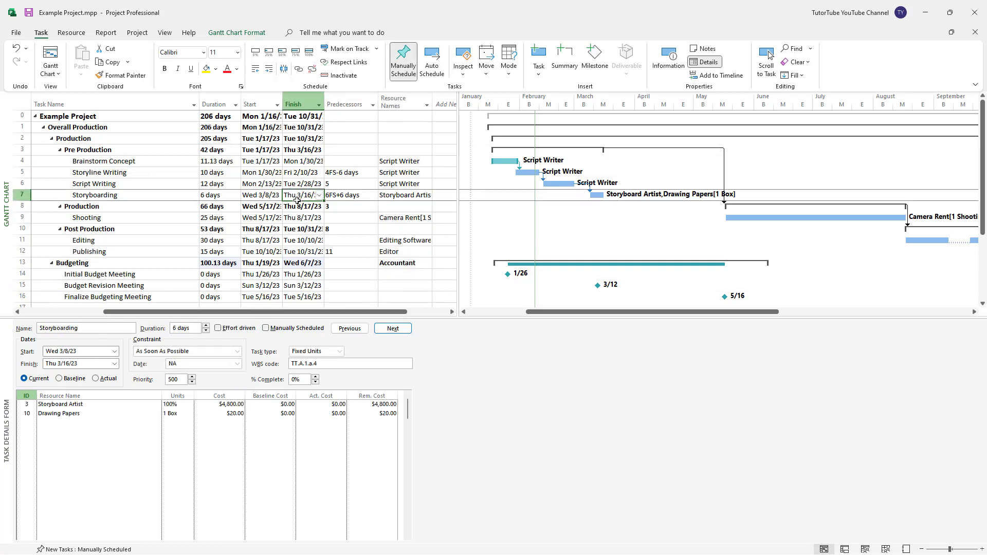
click(406, 195)
click(405, 244)
click(407, 265)
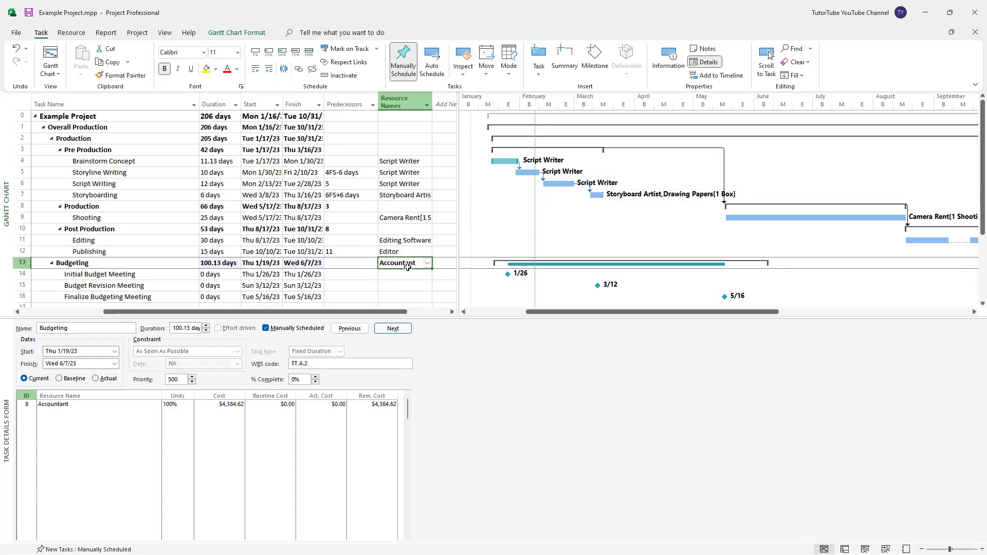